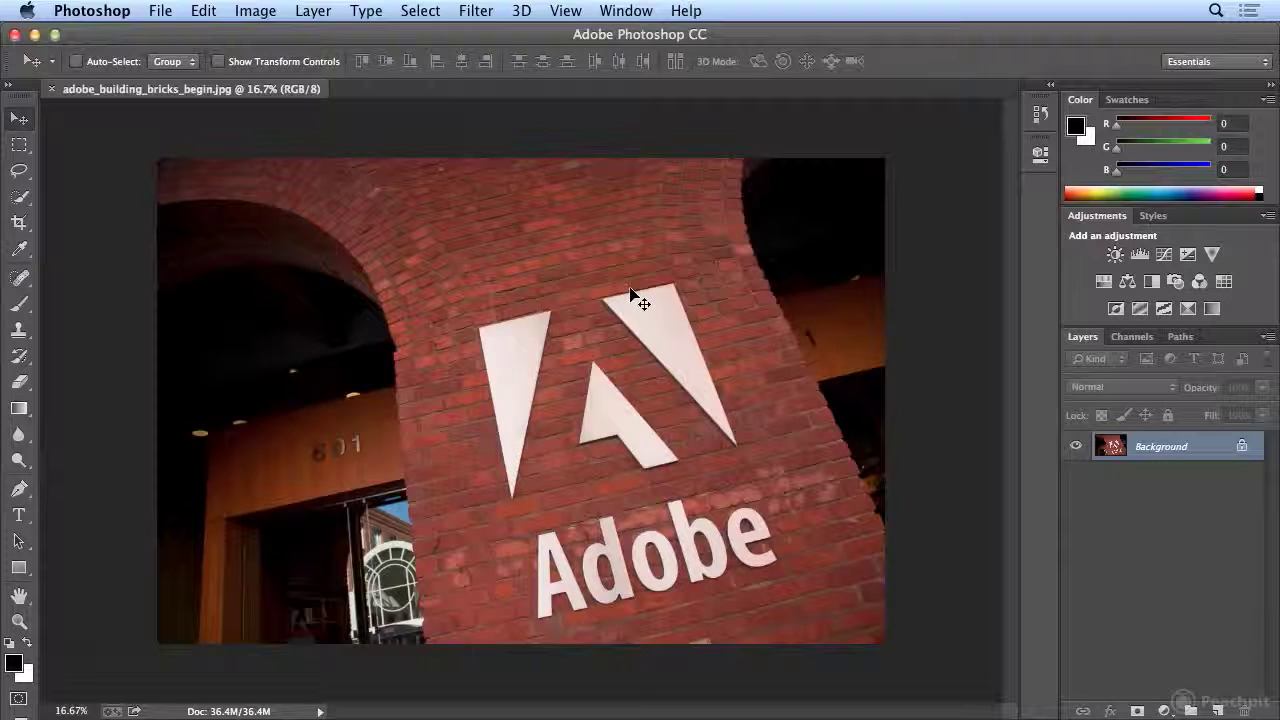
- Switch to the Horizontal Type tool to add text to the brick wall photo
key("t")
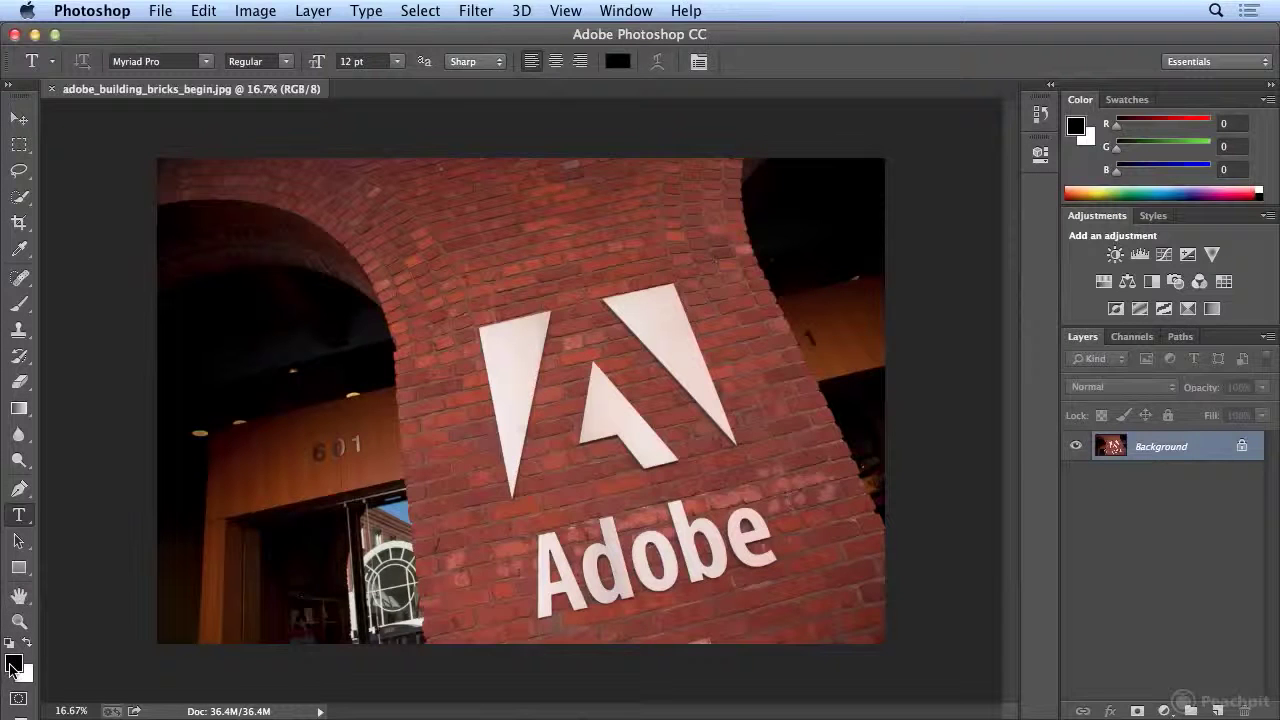
- Set the foreground colour to bright yellow, CMYK 0/0/100/0 (fff200)
left_click(13, 667)
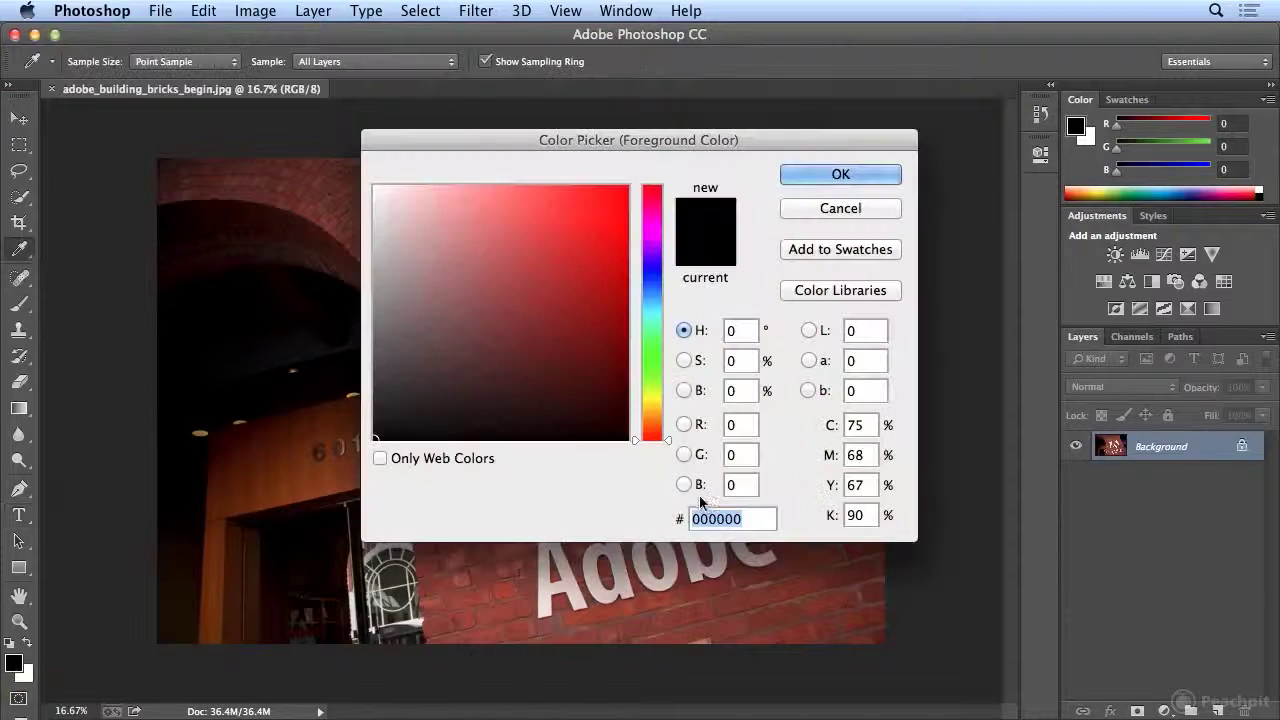
double_click(857, 424)
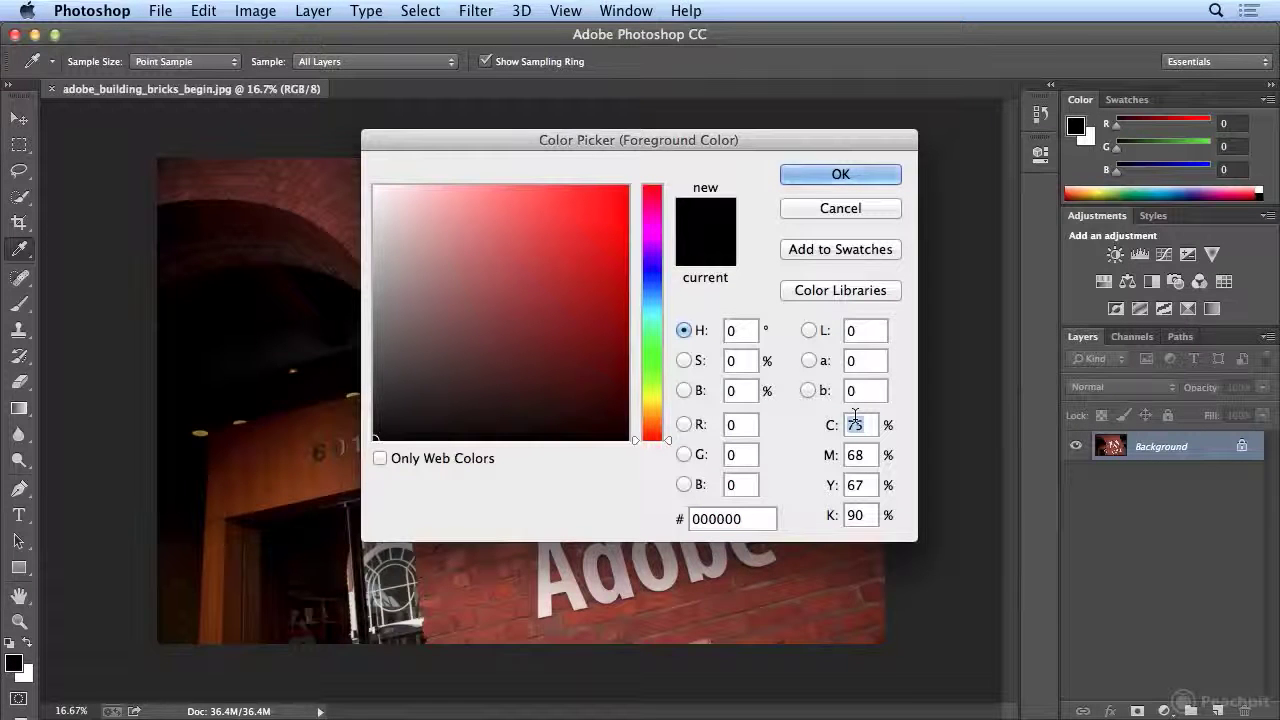
type("0")
key("Tab")
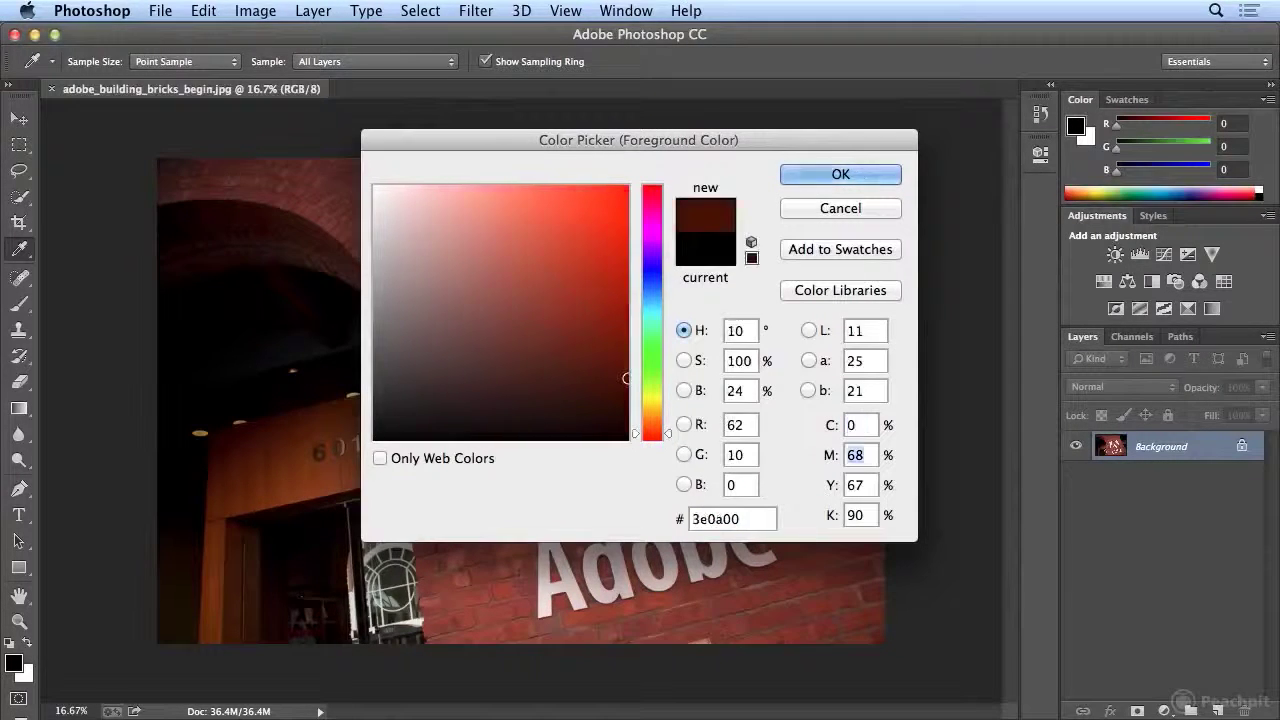
type("0")
key("Tab")
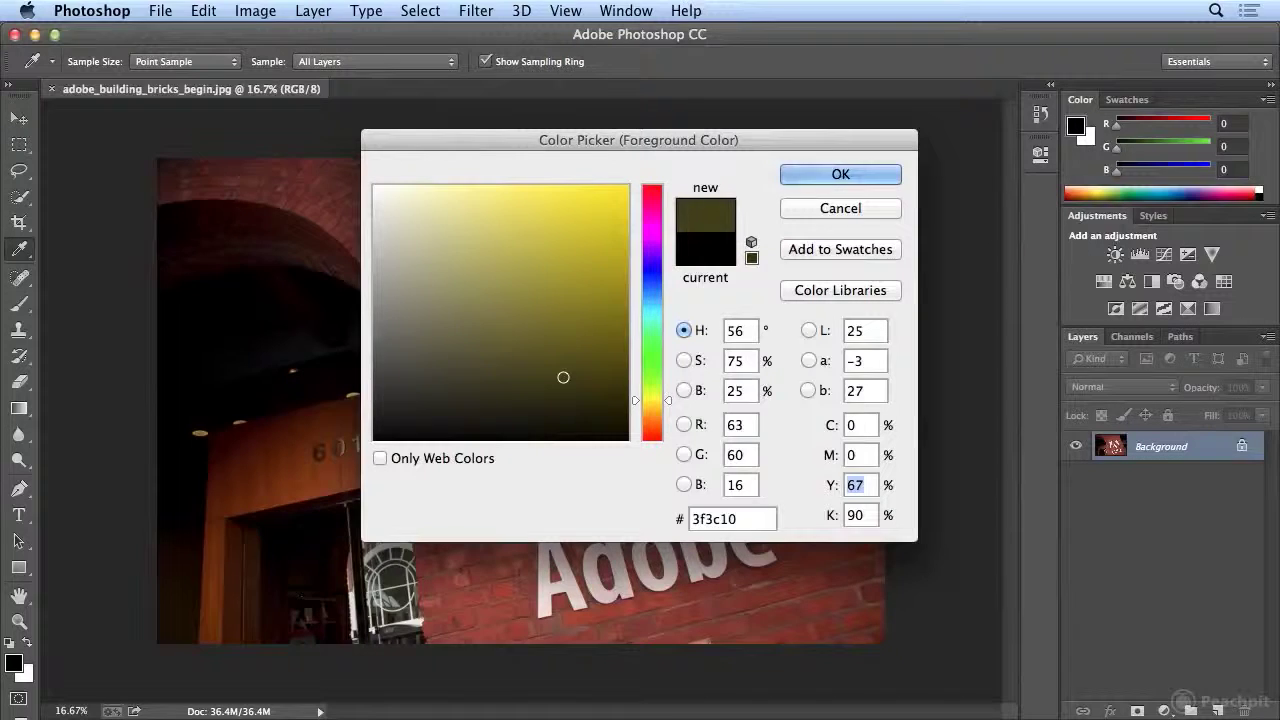
type("100")
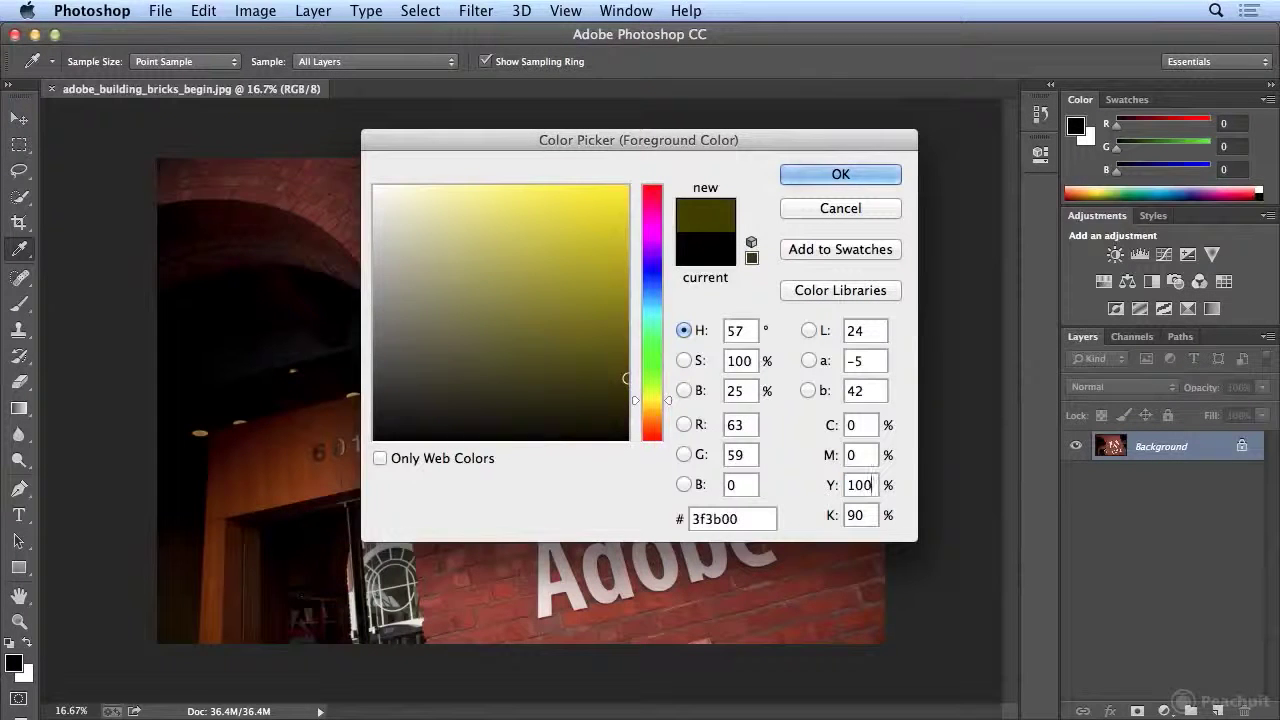
key("Tab")
type("0")
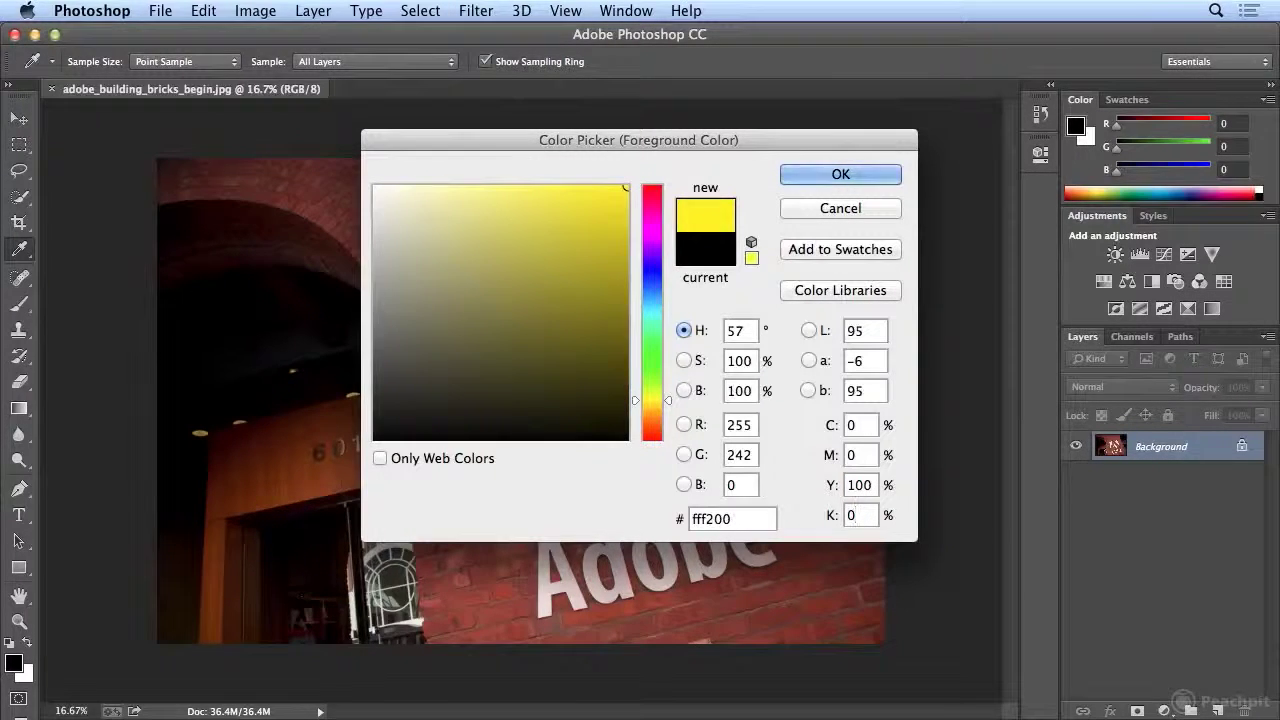
key("Return")
key("t")
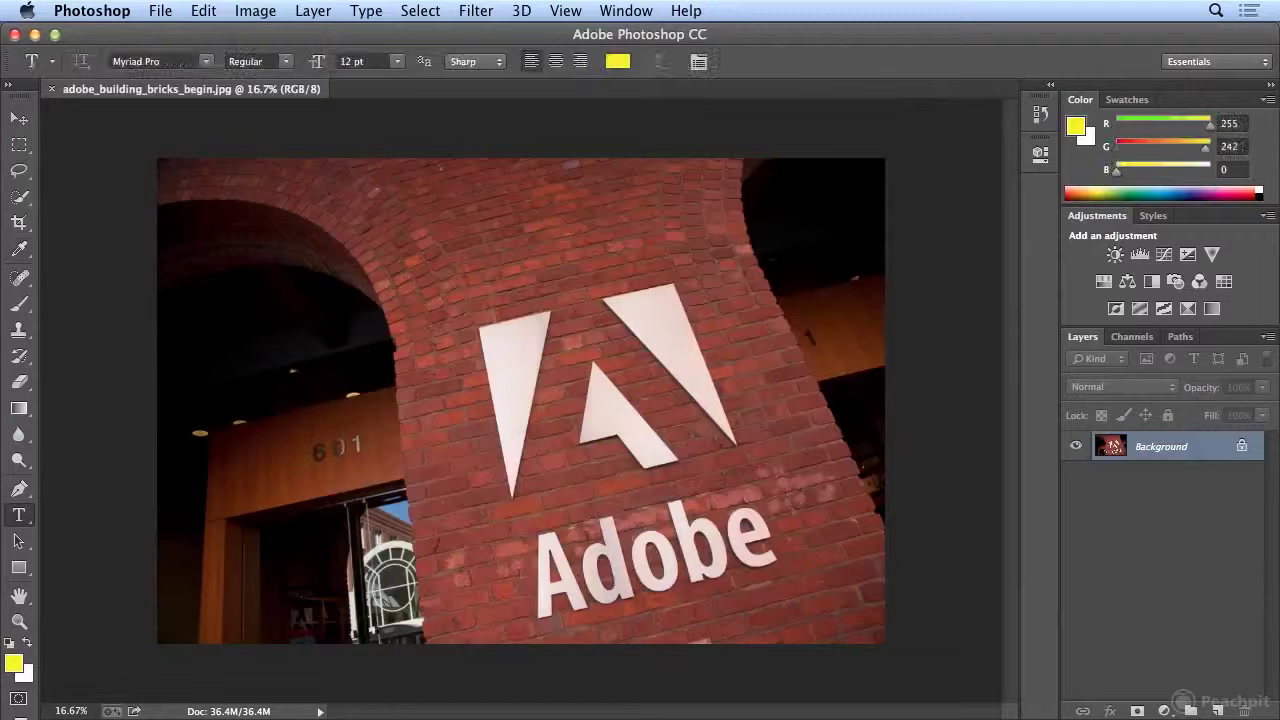
- Type the text above the Adobe logo, select all of it, and set the font size to 72 pt
left_click(533, 290)
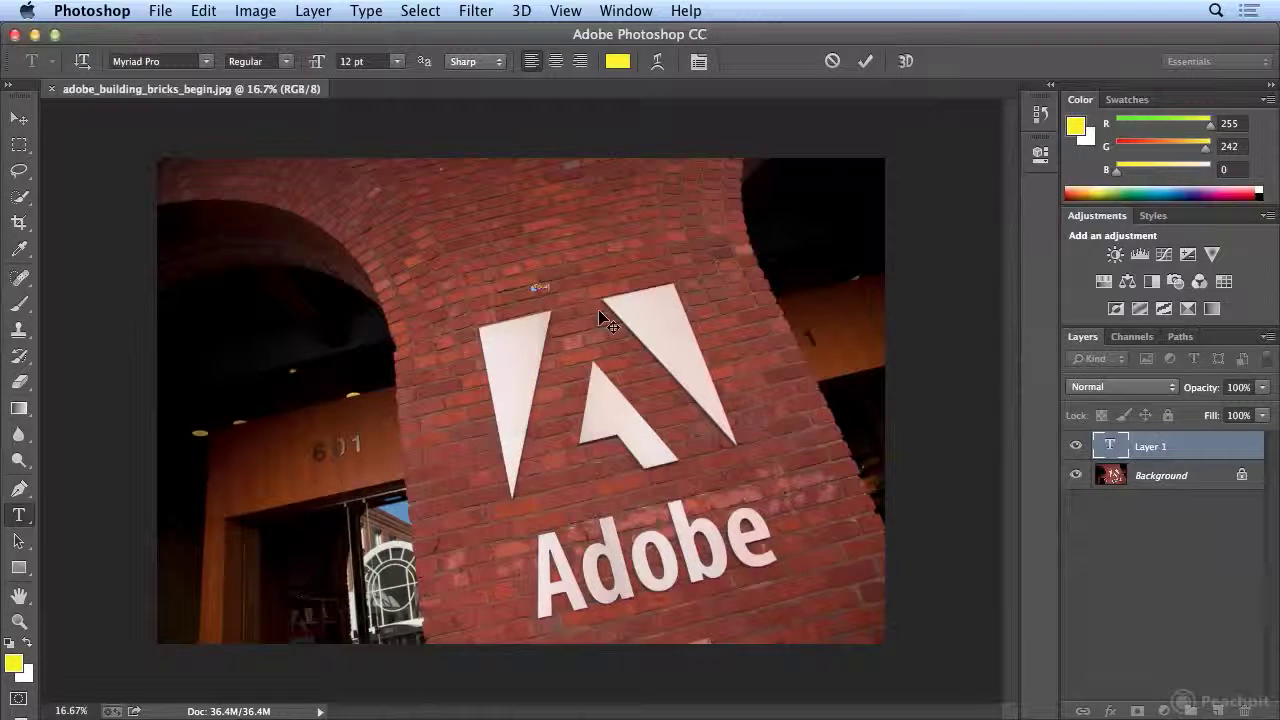
type("Adobe")
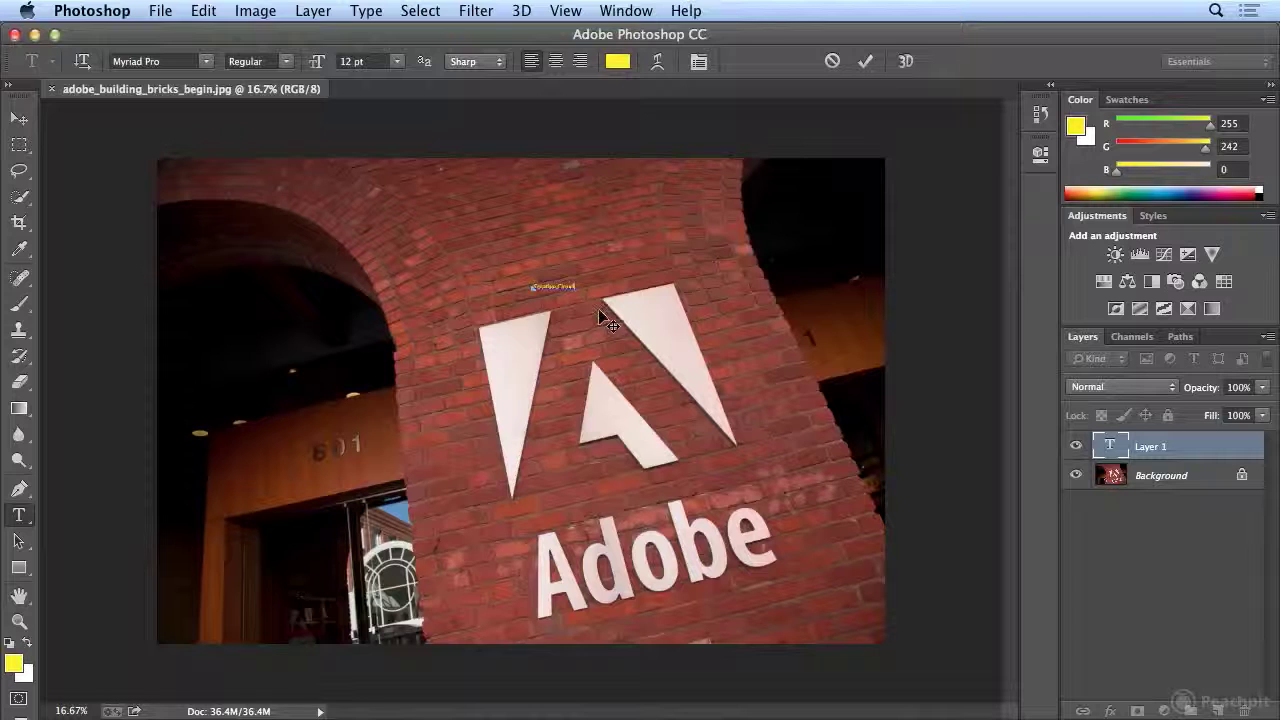
left_click(420, 10)
left_click(418, 30)
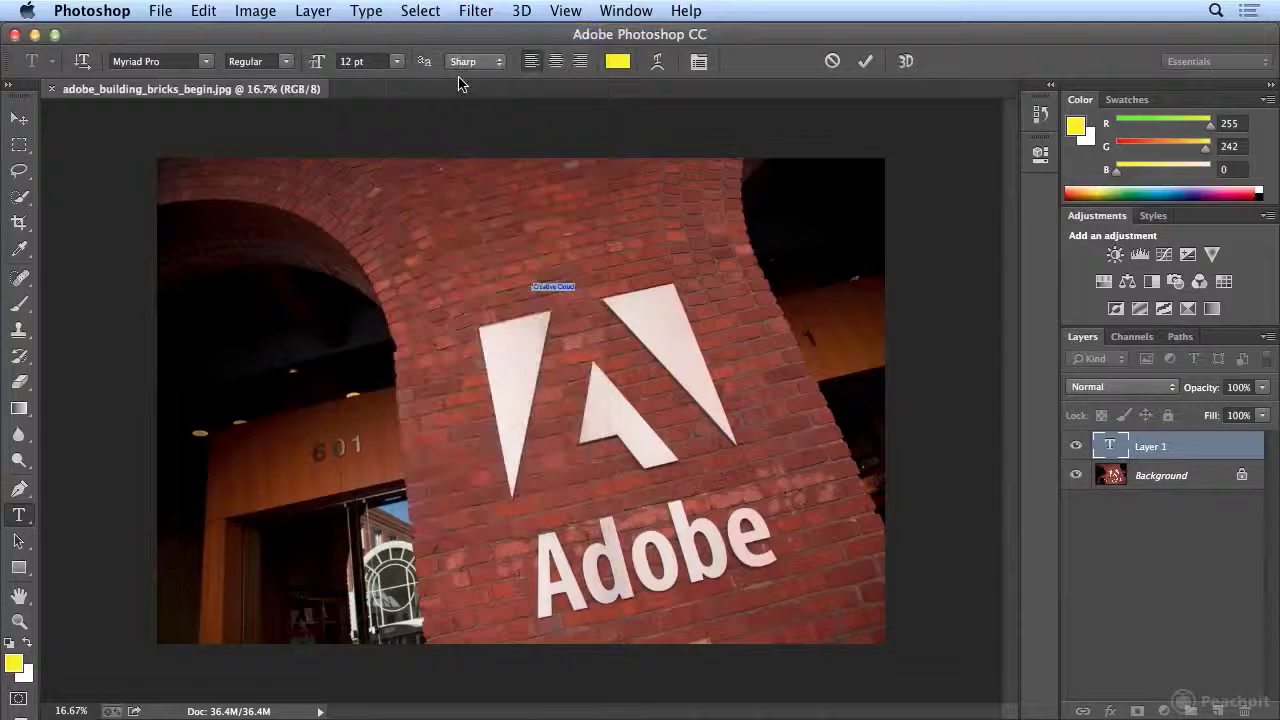
left_click(344, 62)
type("72")
key("Return")
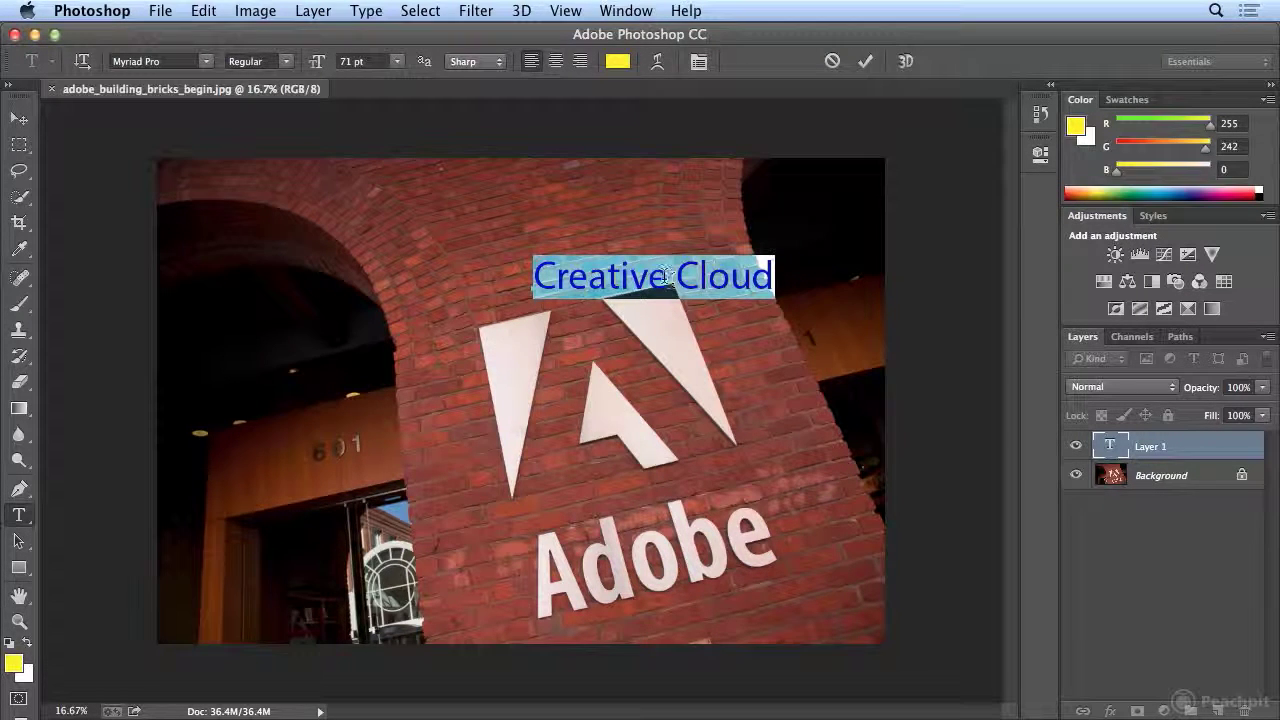
- Run Check Spelling on the text and dismiss the completion message
left_click(193, 11)
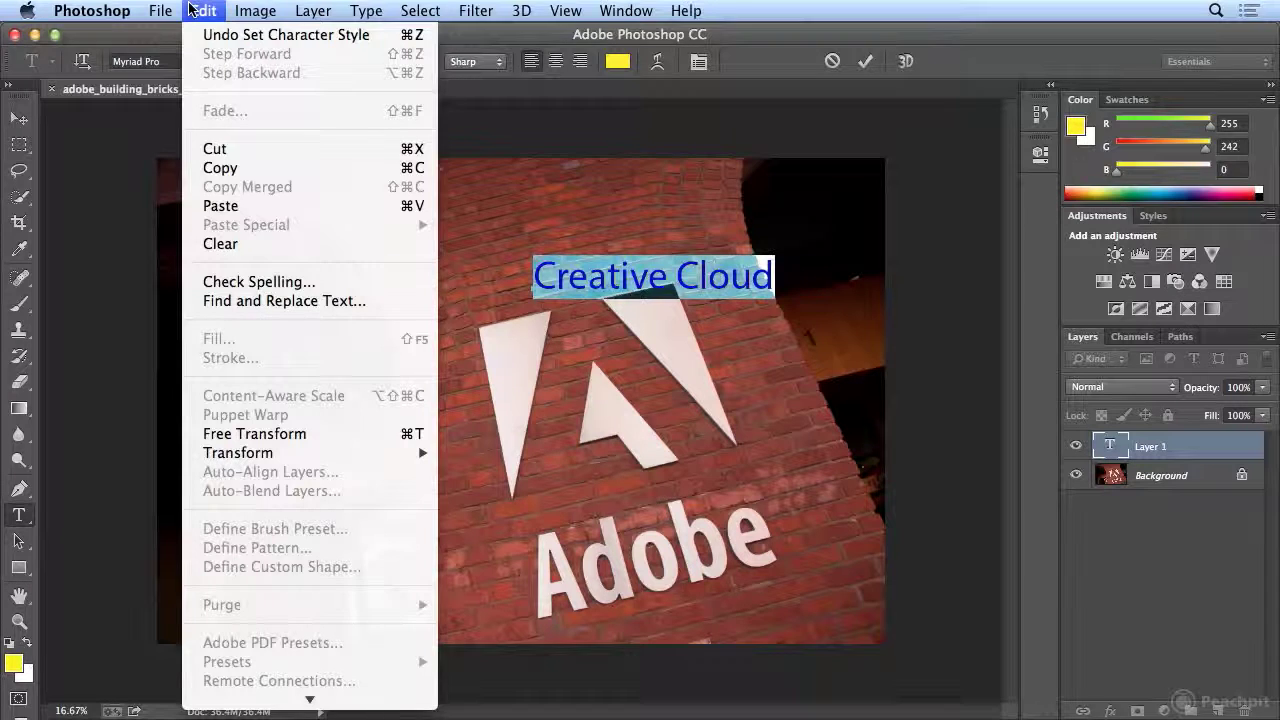
left_click(312, 281)
left_click(770, 289)
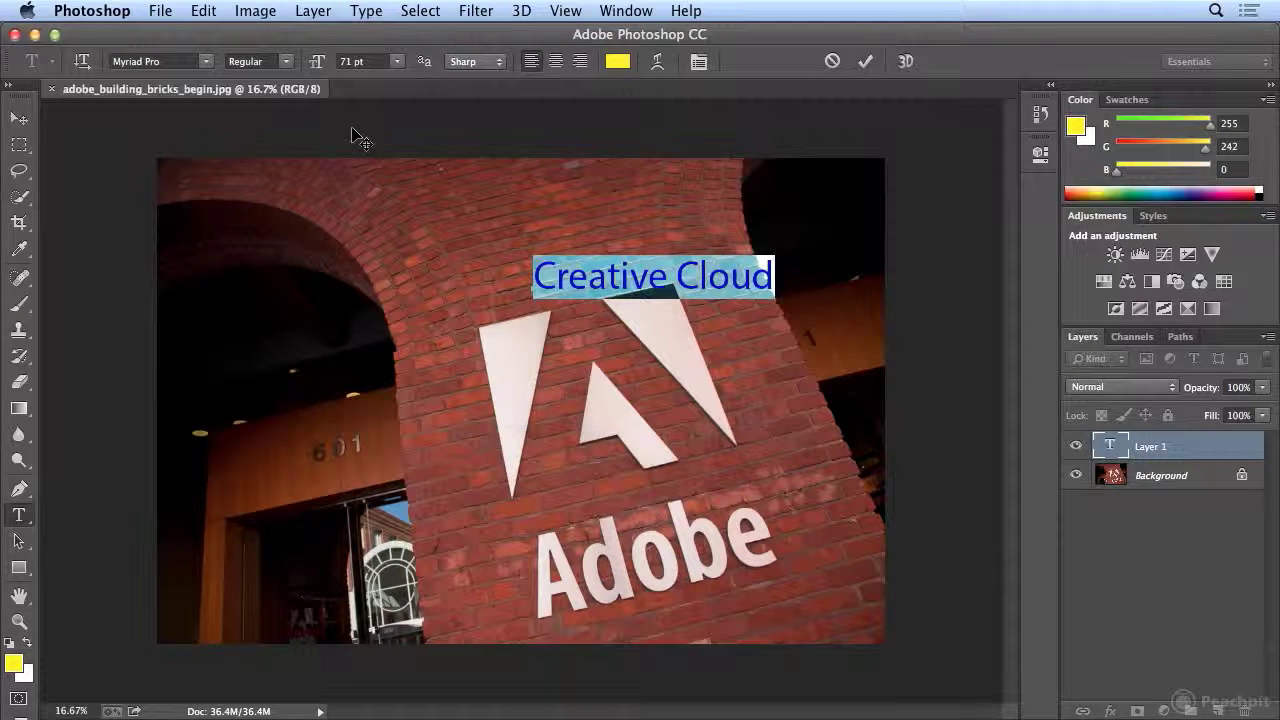
- Change the font to Noteworthy, then to Brush Script Std
left_click(204, 62)
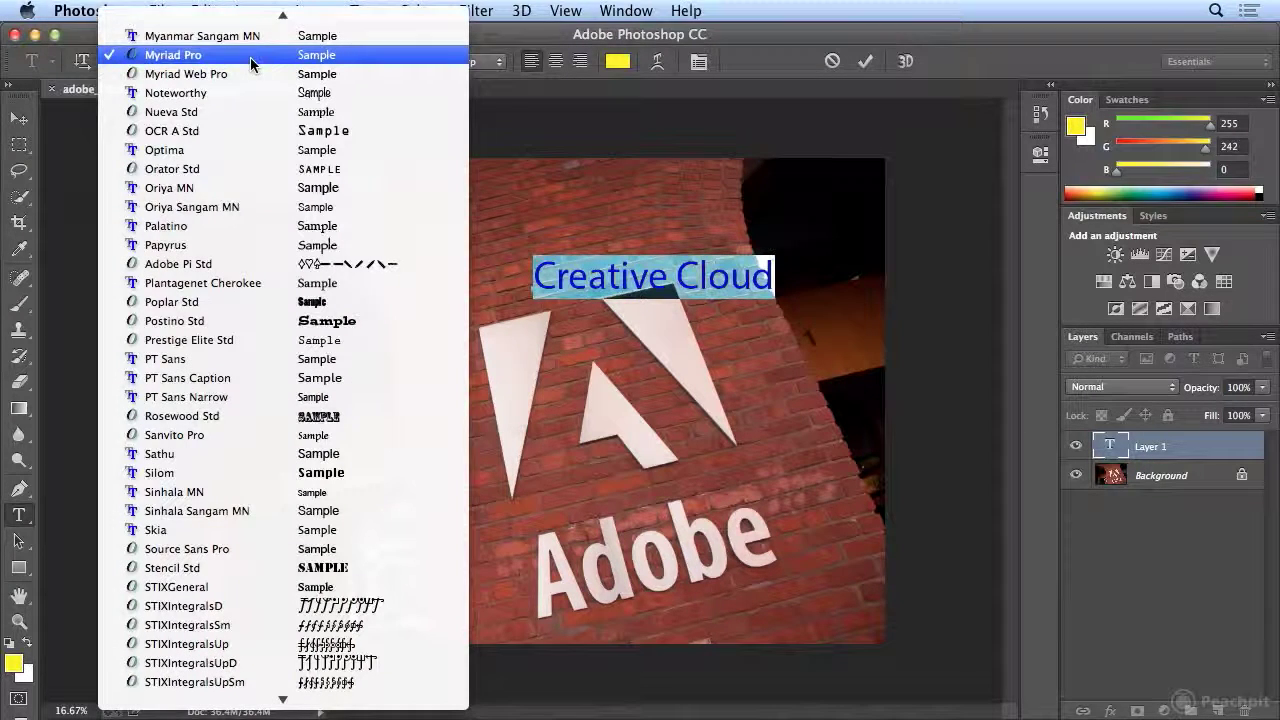
left_click(248, 92)
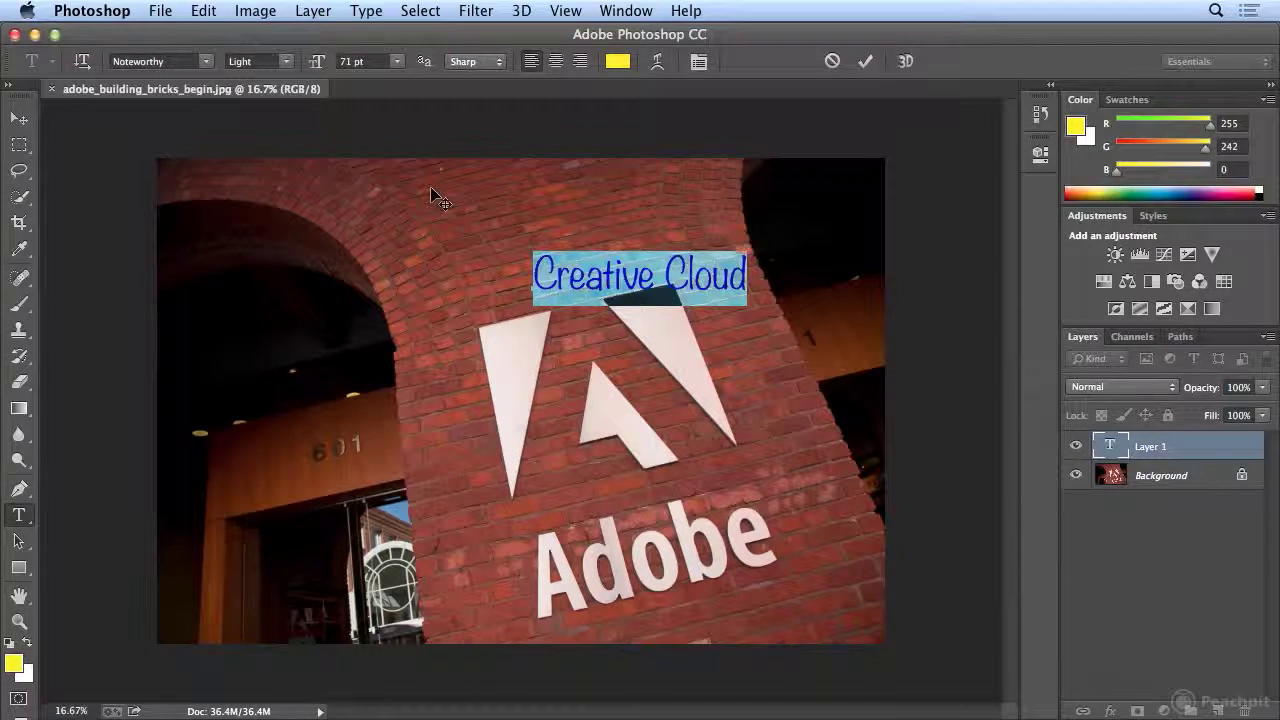
left_click(206, 61)
mouse_move(283, 14)
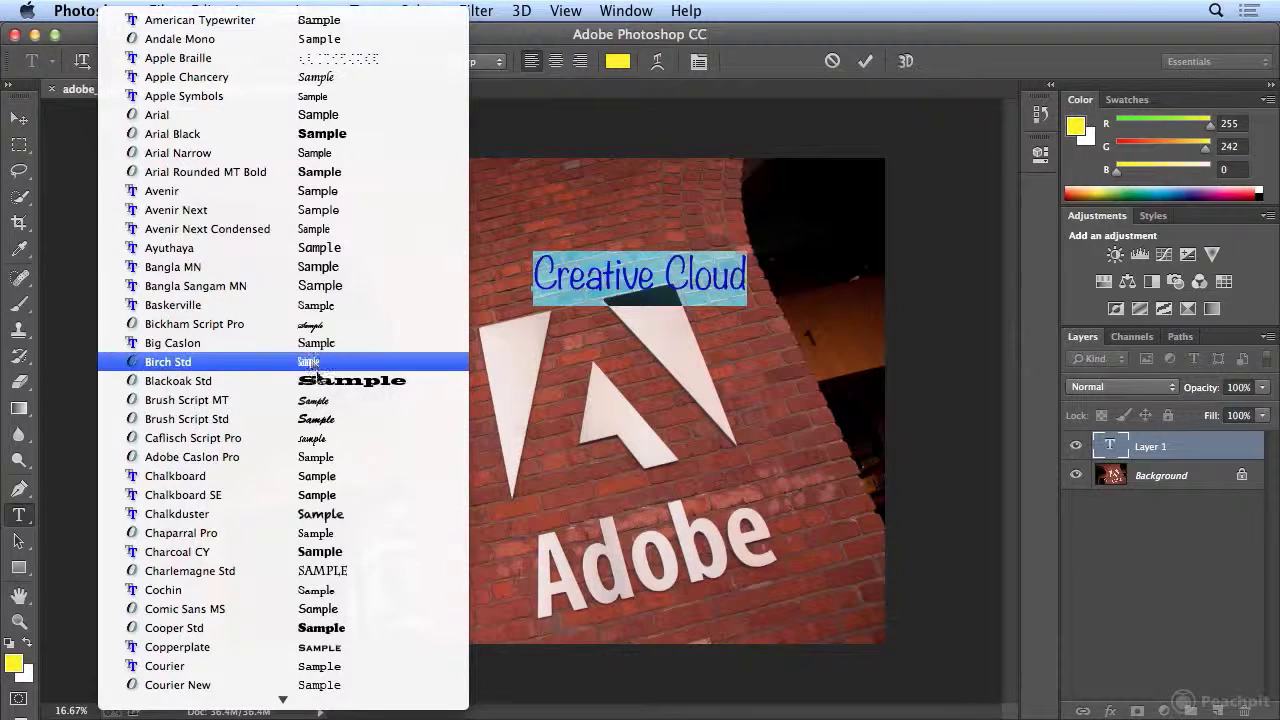
left_click(337, 420)
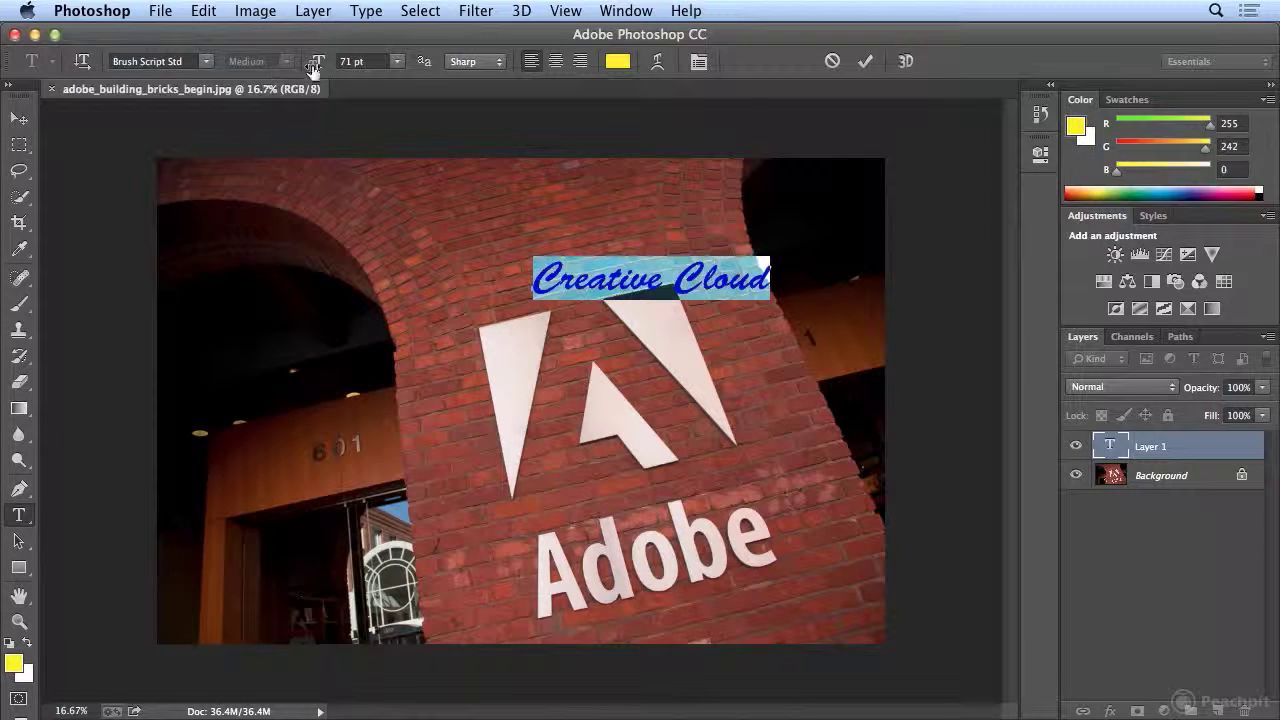
- Enlarge the text to 86 pt and nudge it left and down above the logo
left_click_drag(314, 61, 328, 58)
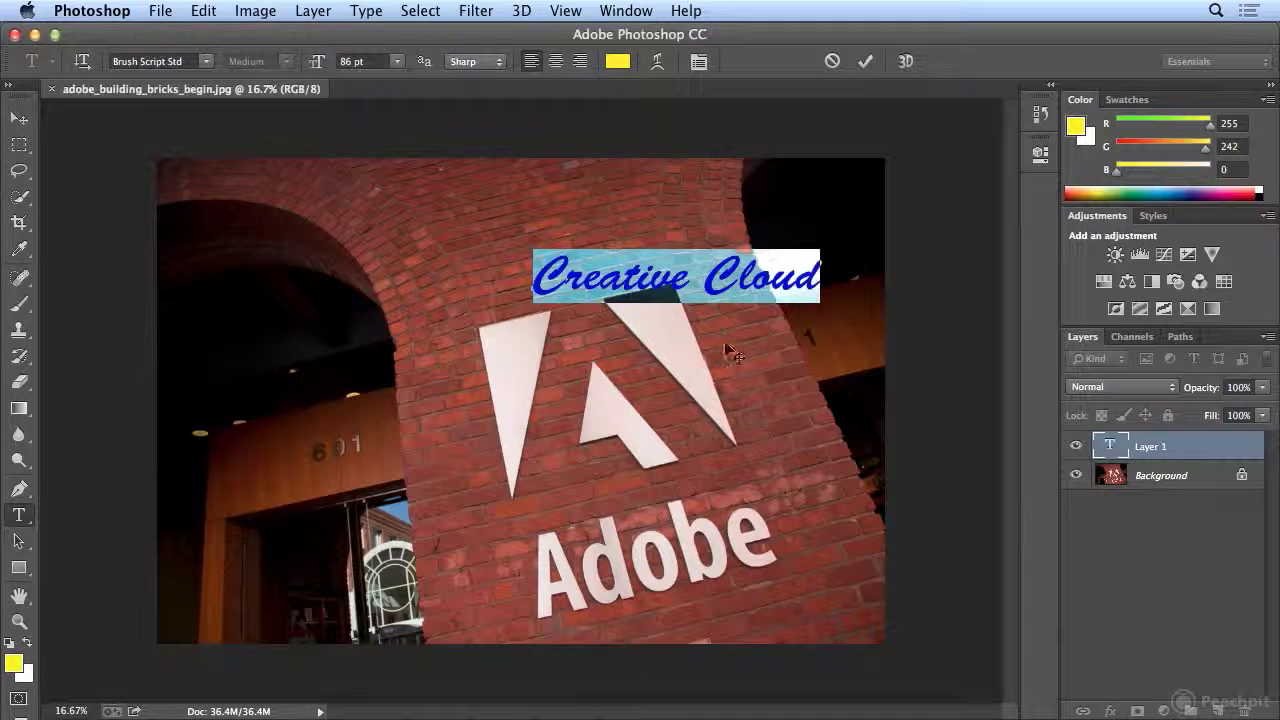
left_click_drag(735, 340, 691, 343)
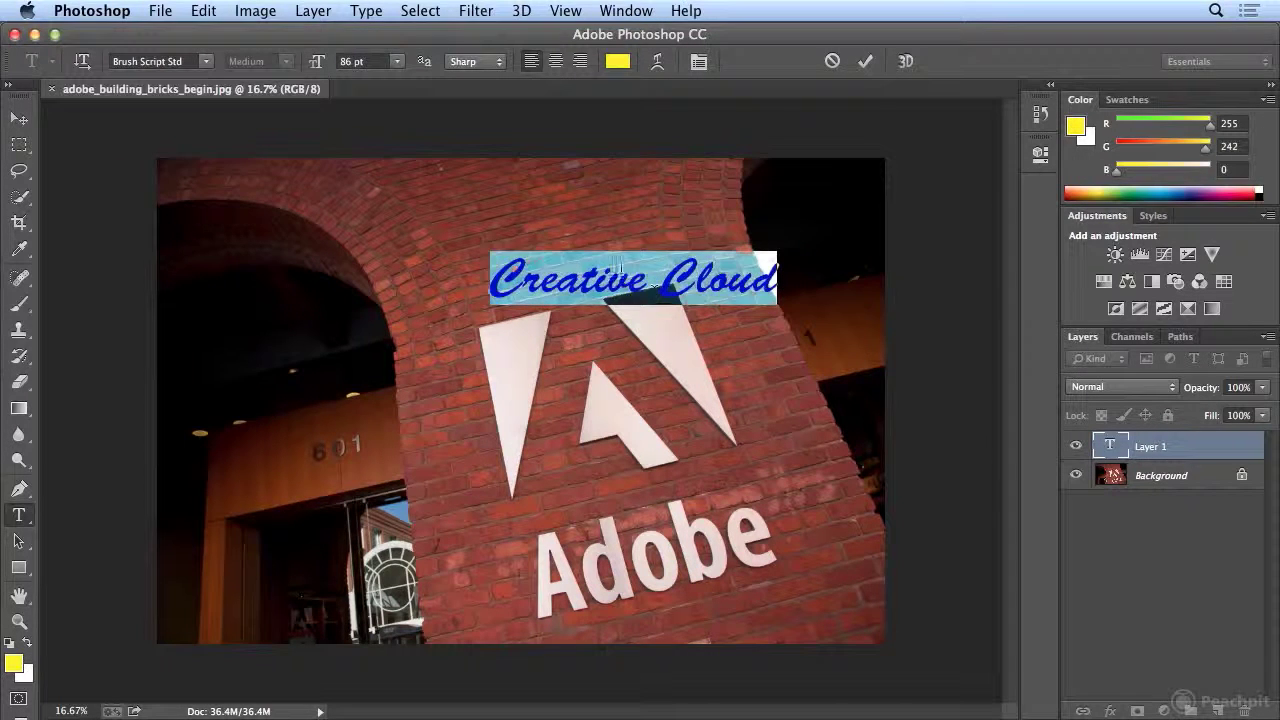
left_click(595, 275)
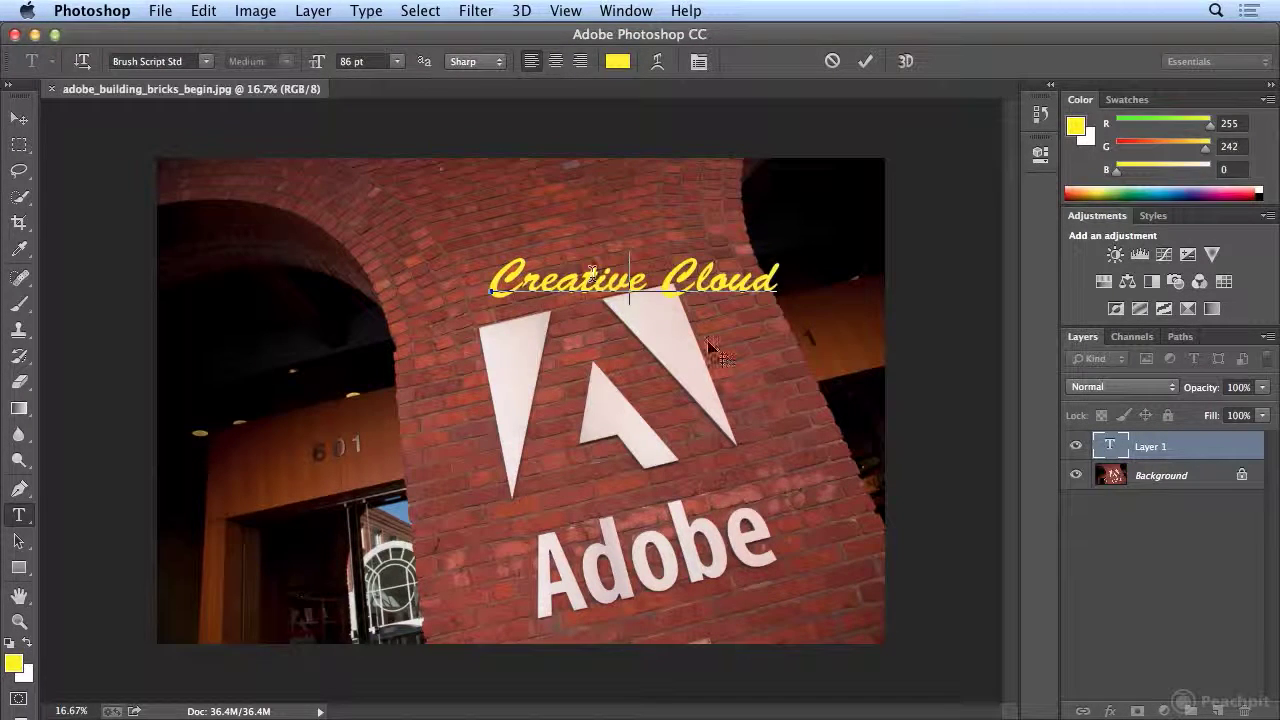
left_click_drag(708, 345, 690, 357)
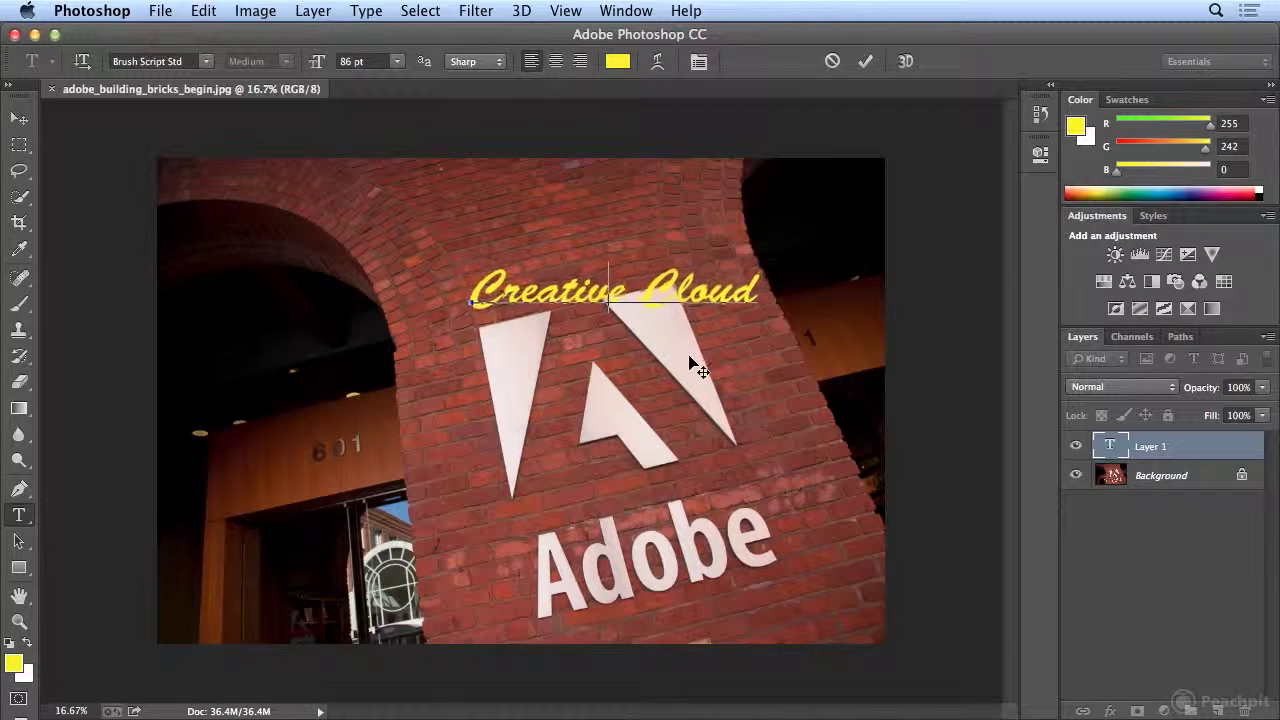
left_click(15, 121)
- Free Transform the text layer, rotating it about 13.58° to match the wall's slant and repositioning it
left_click(200, 11)
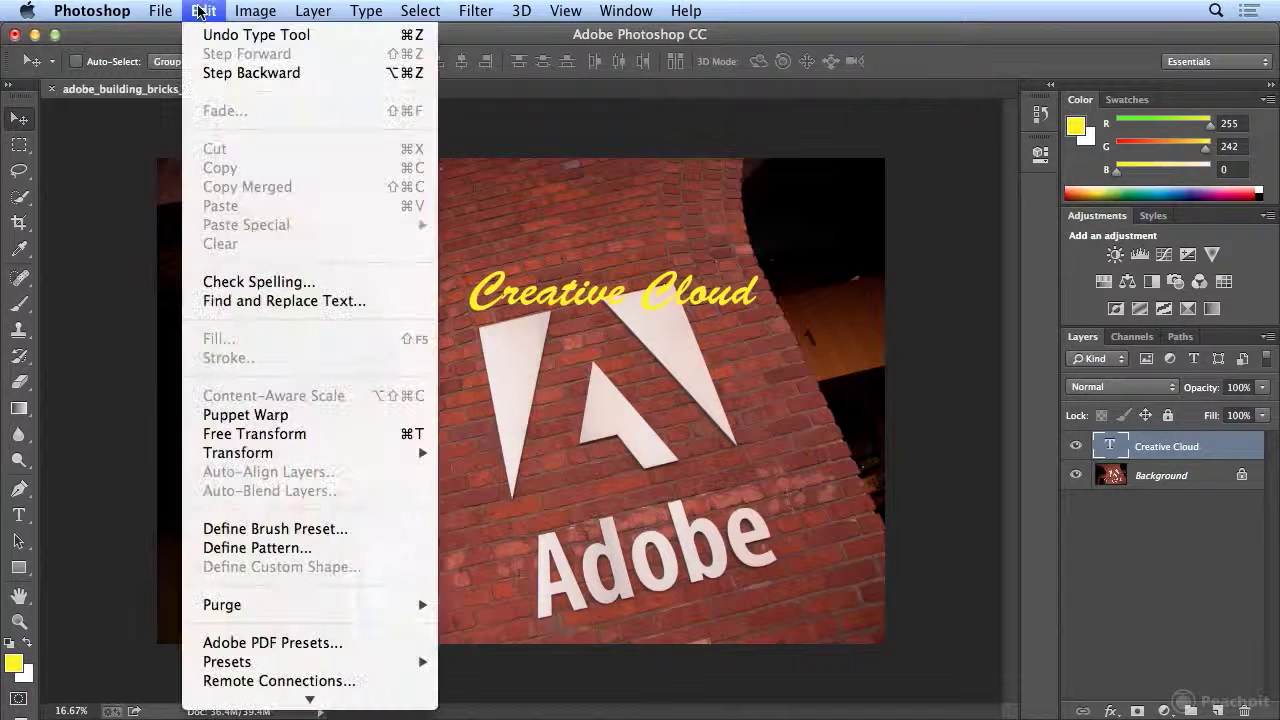
left_click(300, 434)
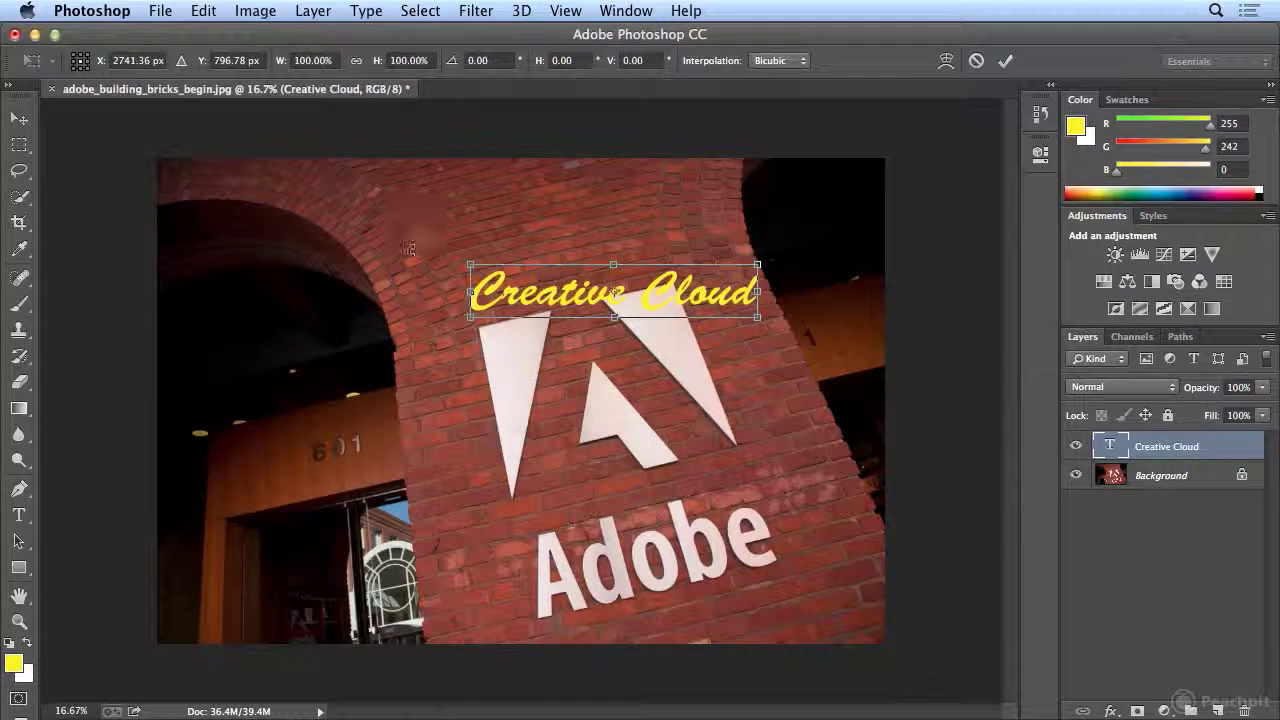
left_click_drag(411, 250, 413, 194)
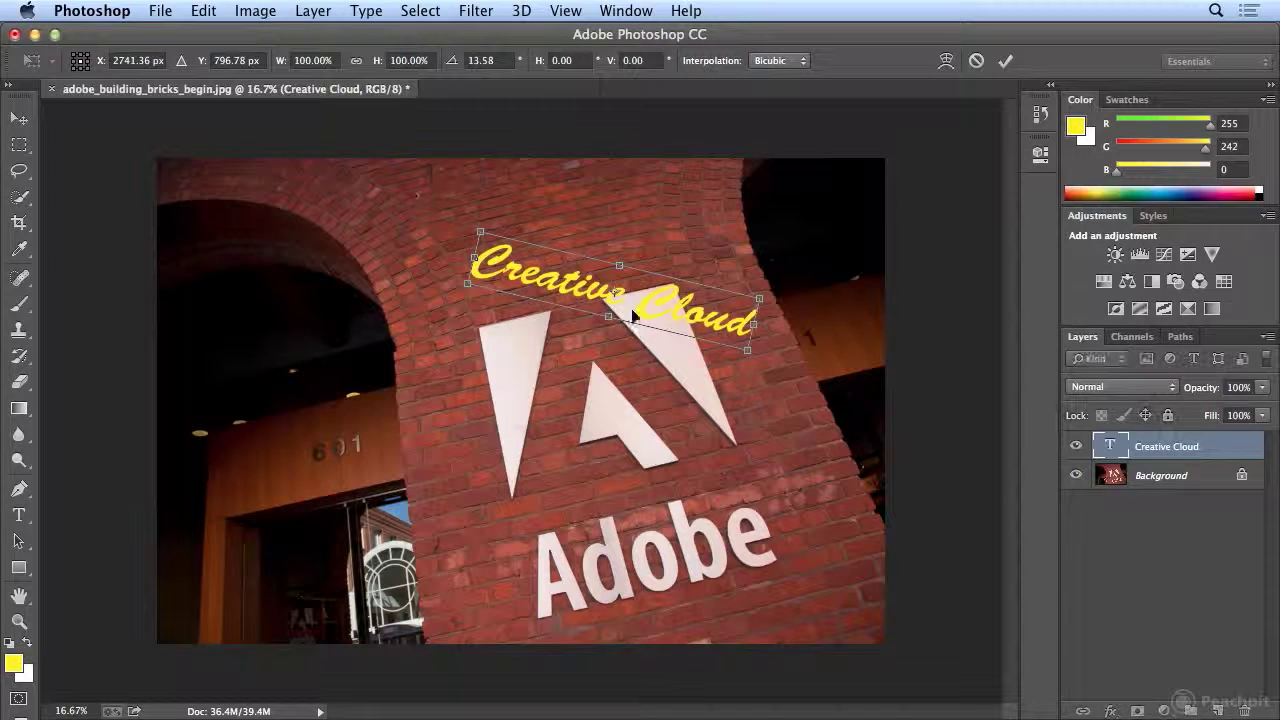
mouse_move(663, 306)
left_mouse_down()
mouse_move(690, 322)
mouse_move(693, 305)
mouse_move(682, 308)
left_mouse_up()
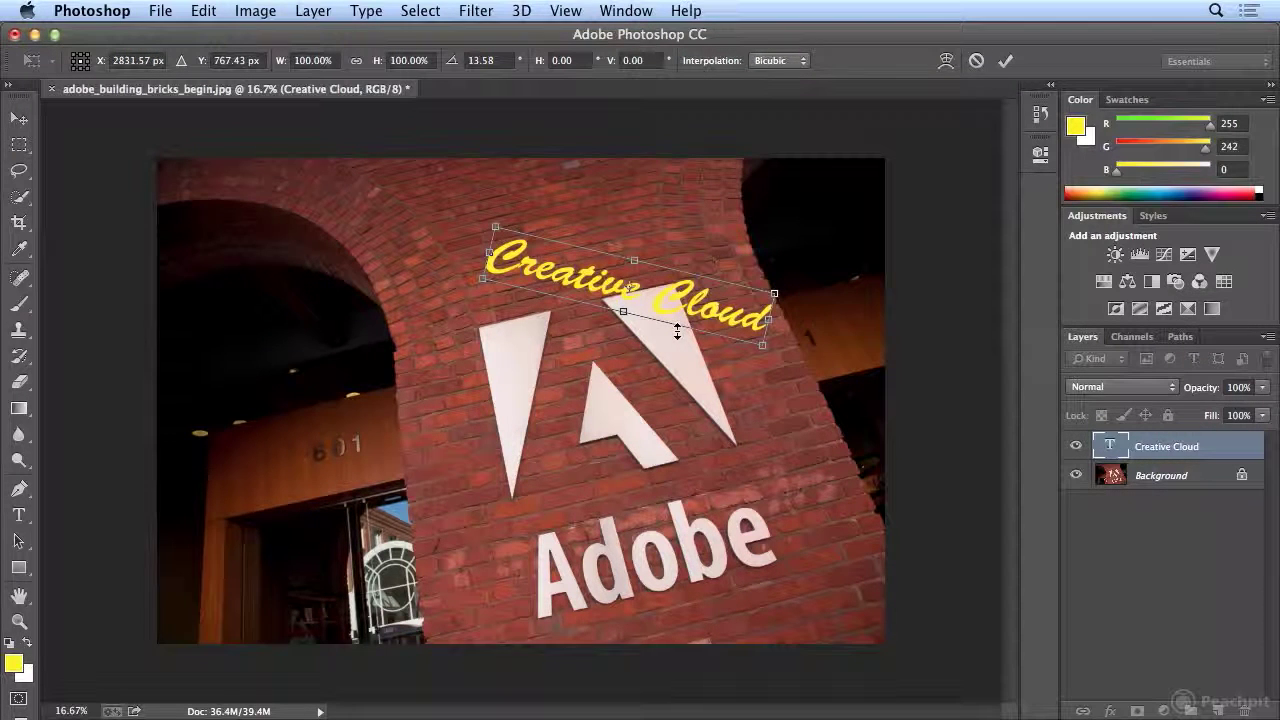
key("Return")
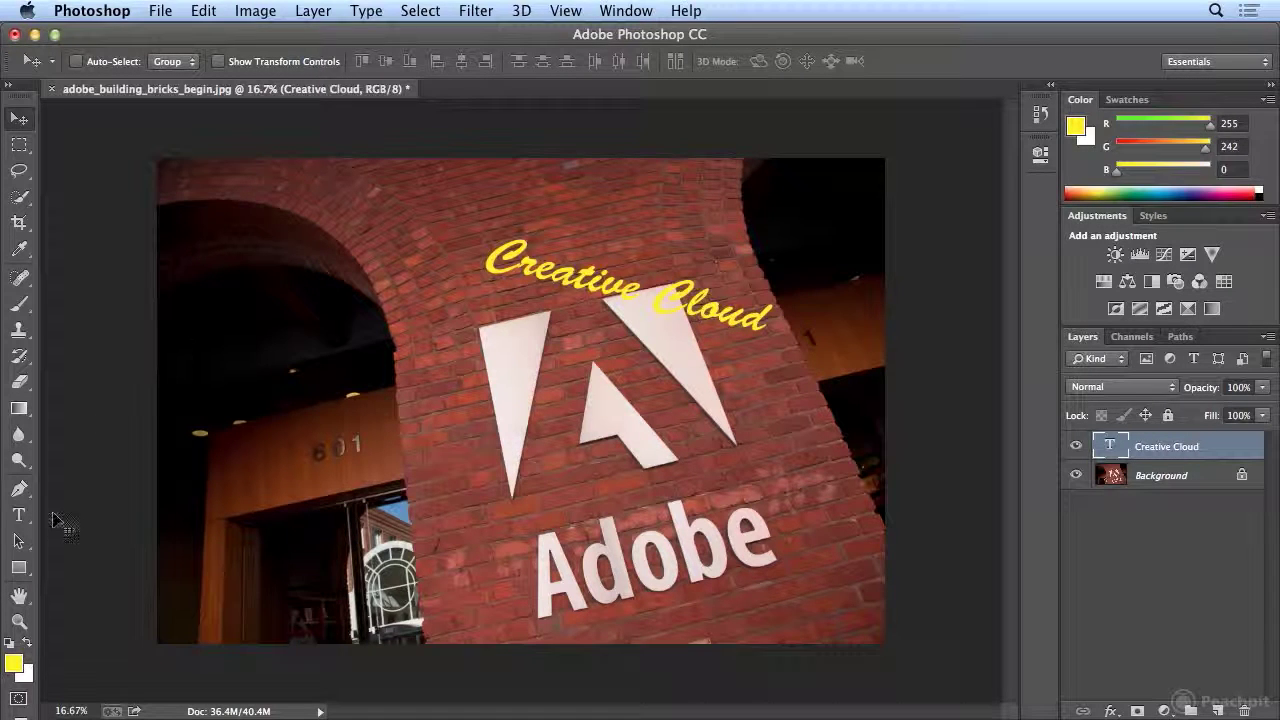
- Select the whole Creative Cloud text in the Character panel and set kerning to Optical
left_click(19, 516)
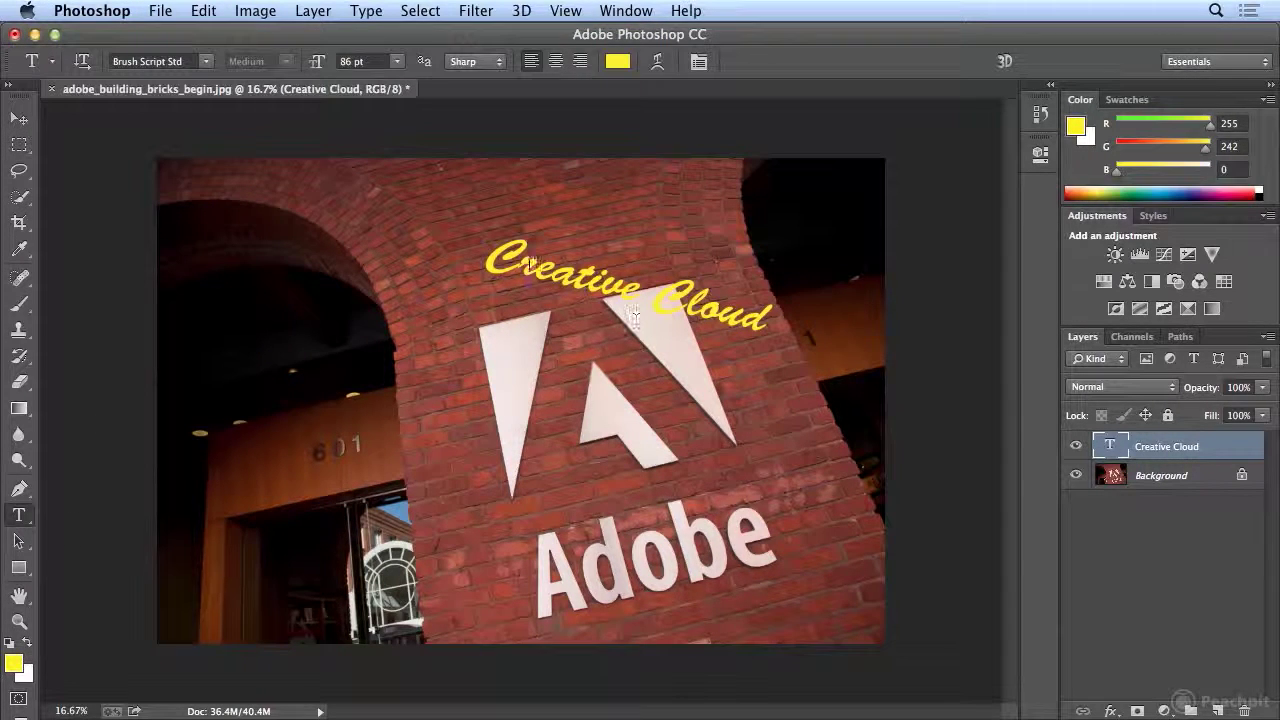
left_click(551, 280)
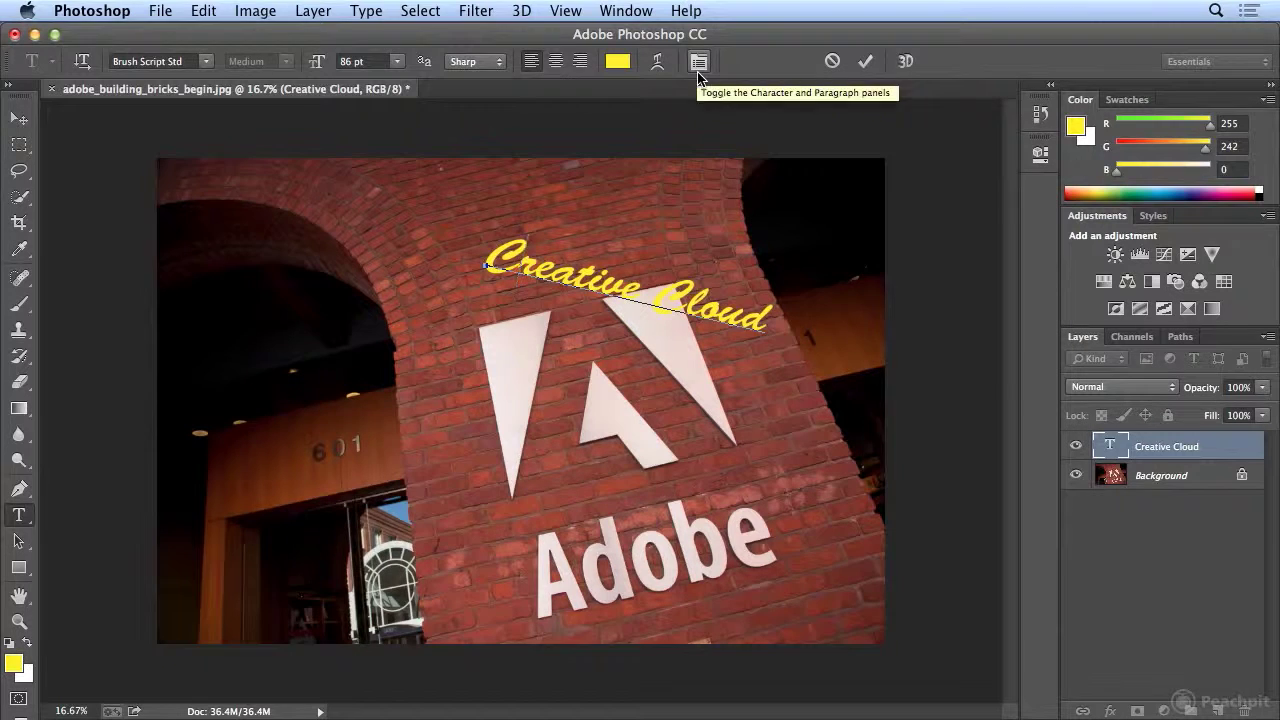
left_click(697, 74)
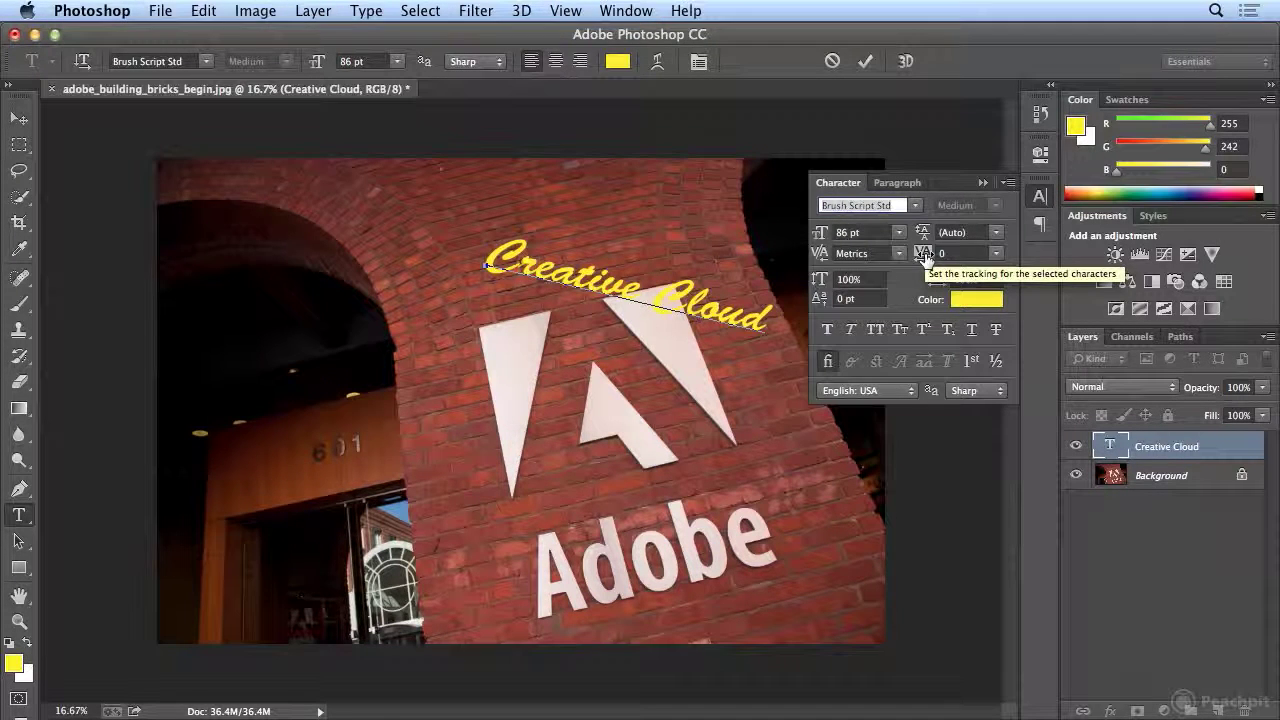
triple_click(652, 293)
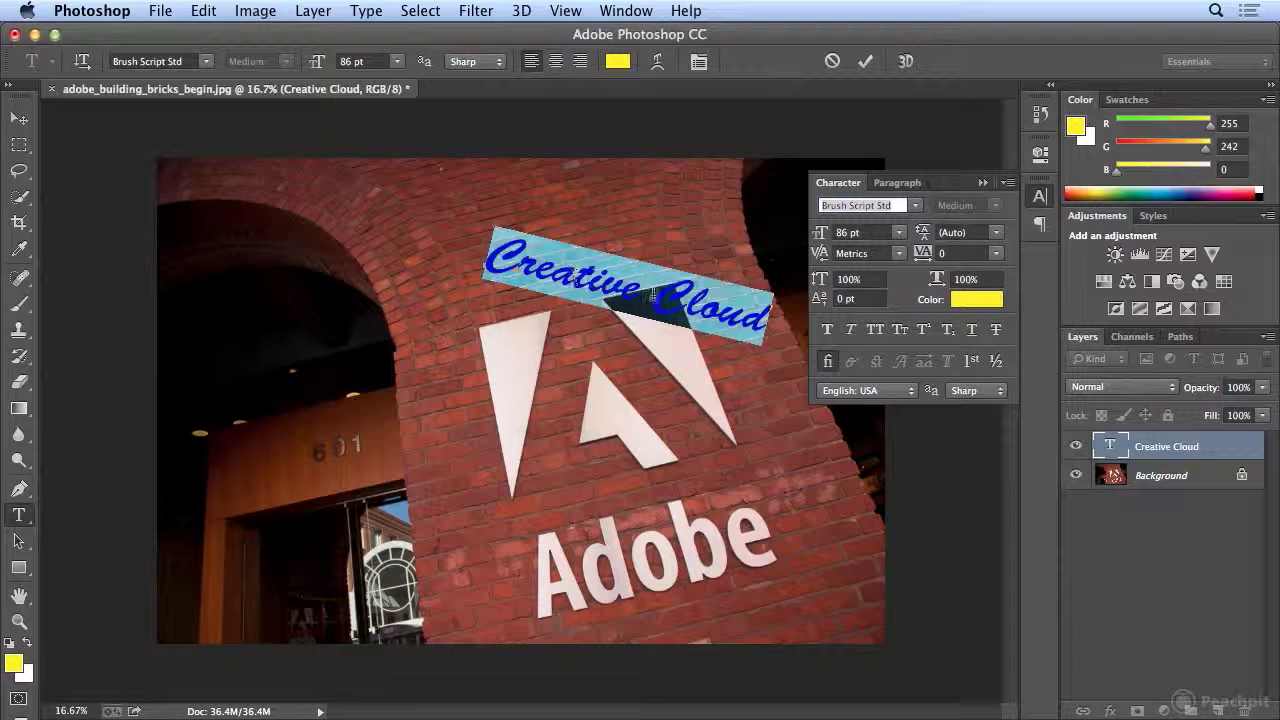
left_click(899, 254)
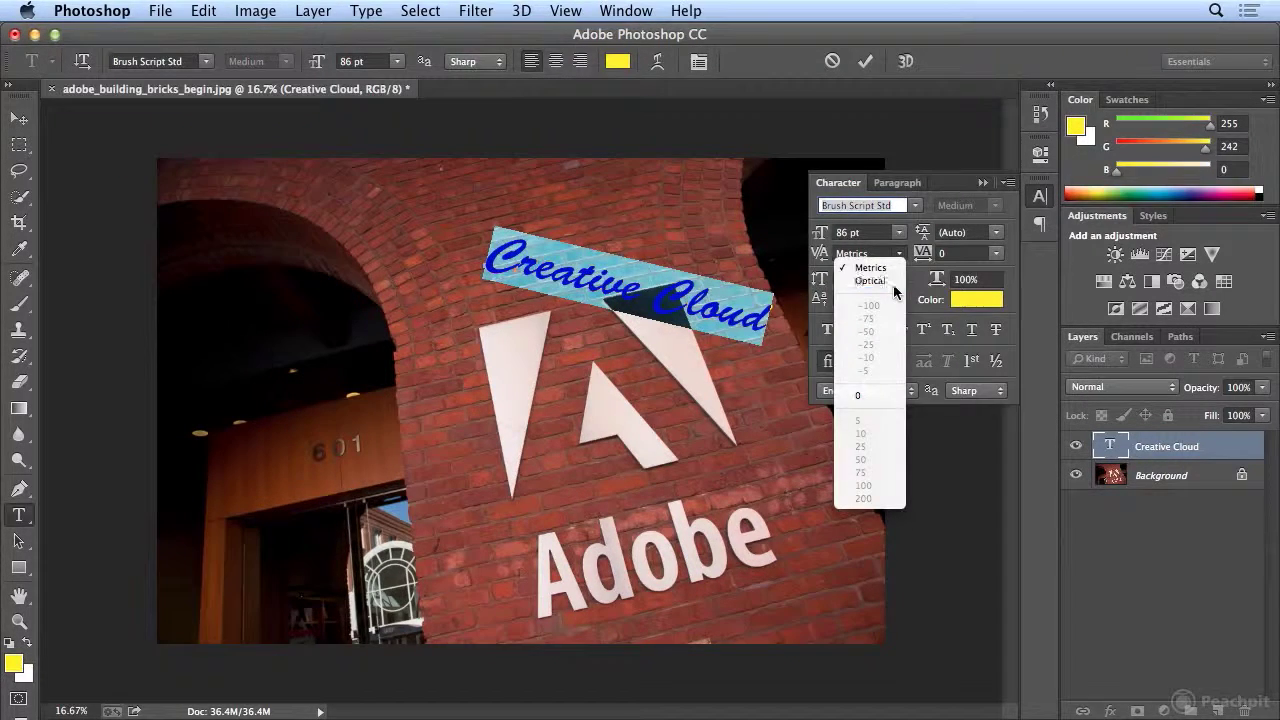
left_click(893, 285)
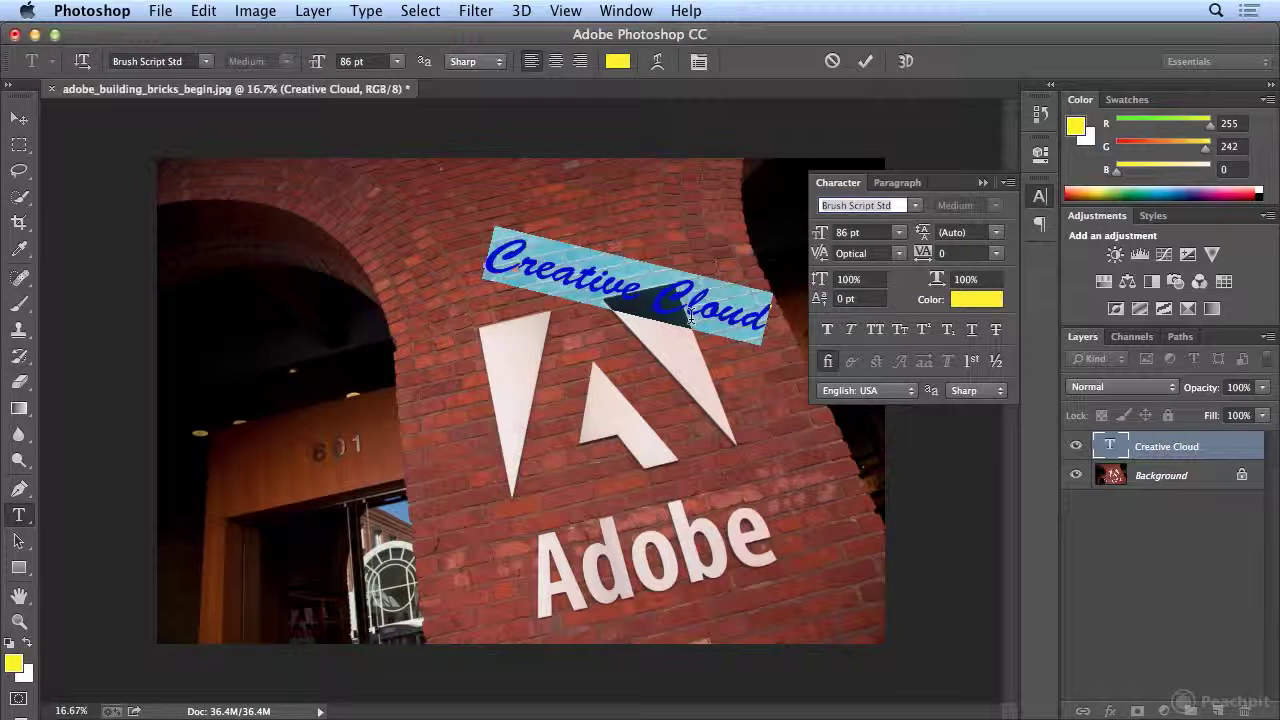
- Tighten kerning between letter pairs (-10, -25, -45, -65, then -40 near Cl) and commit the text
left_click(516, 264)
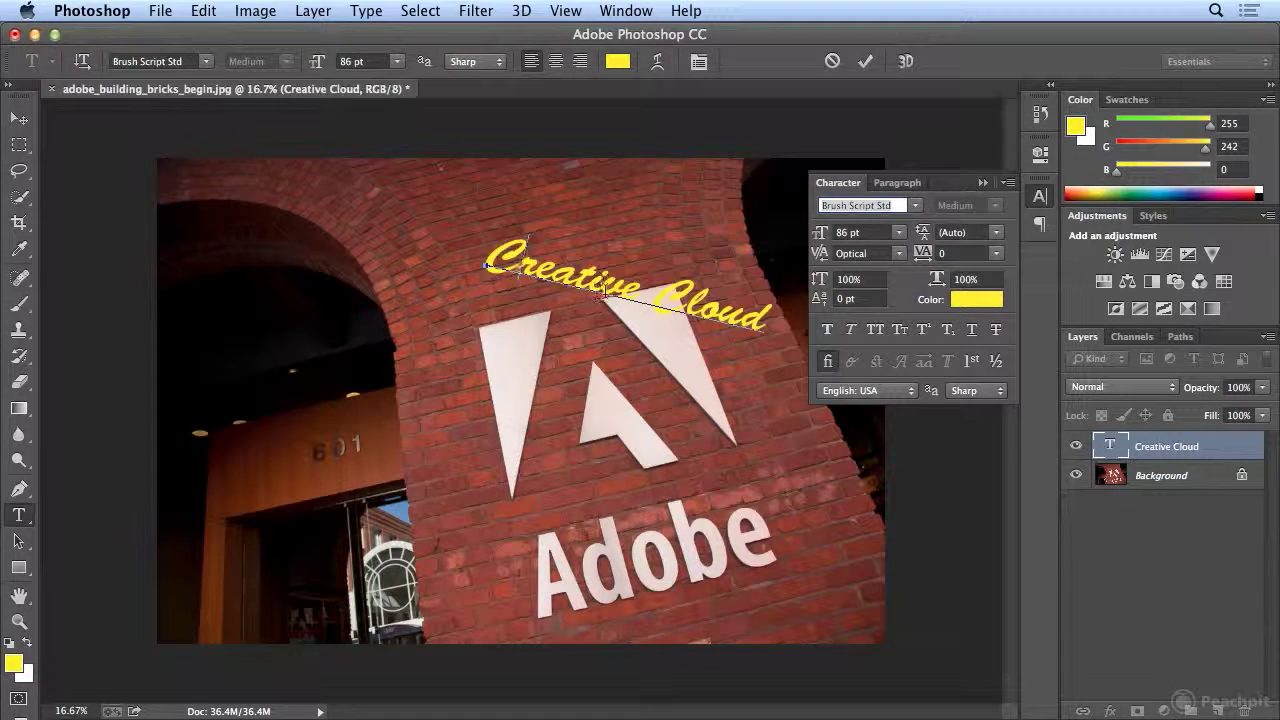
left_click(901, 256)
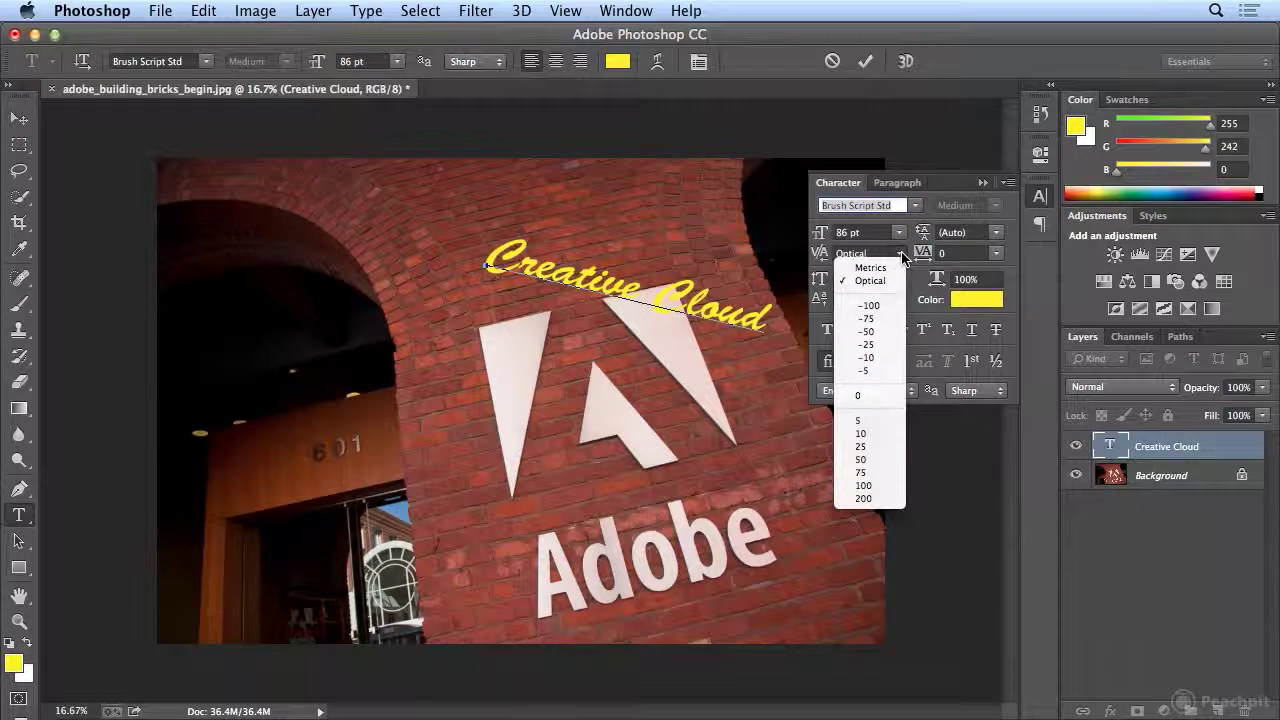
left_click(890, 357)
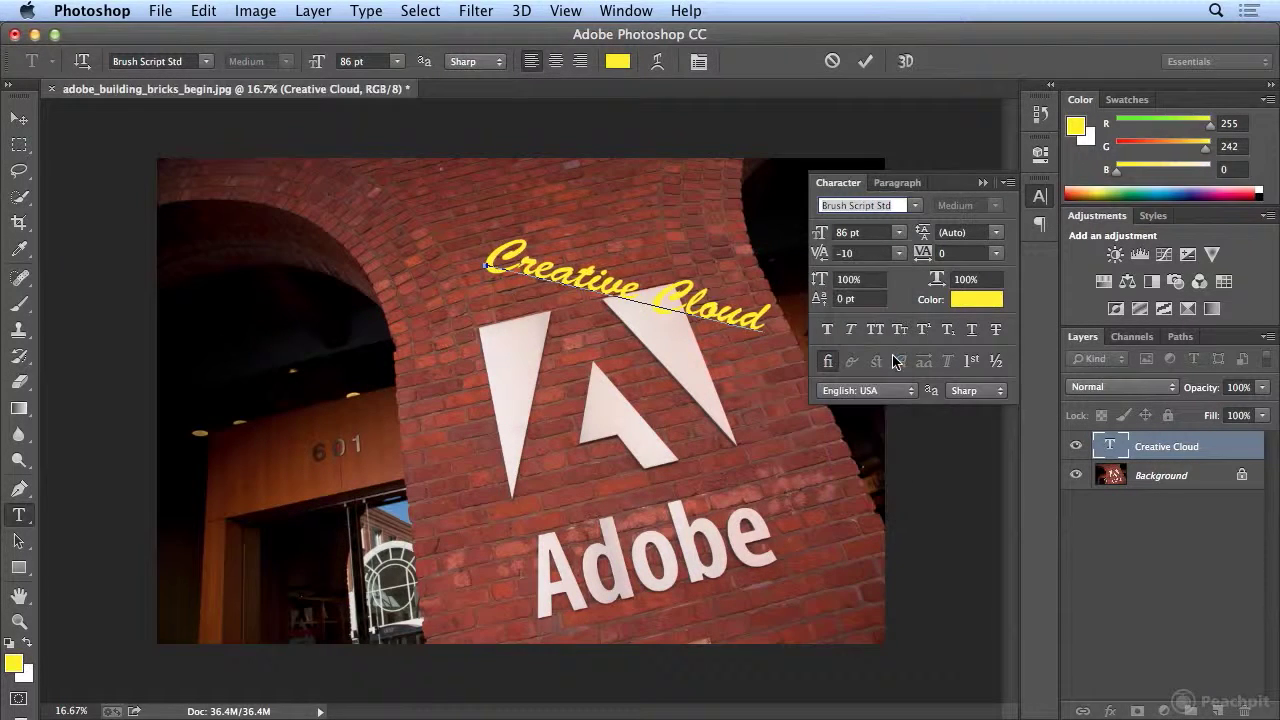
left_click(899, 254)
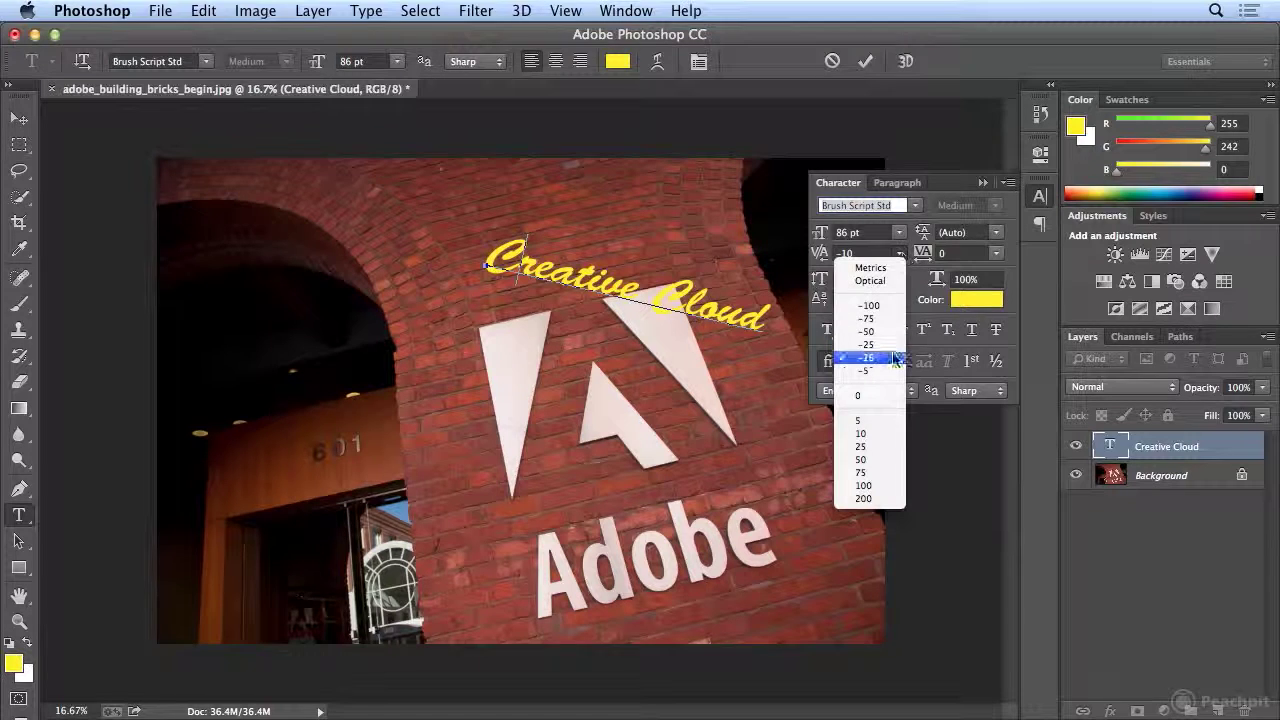
left_click(893, 357)
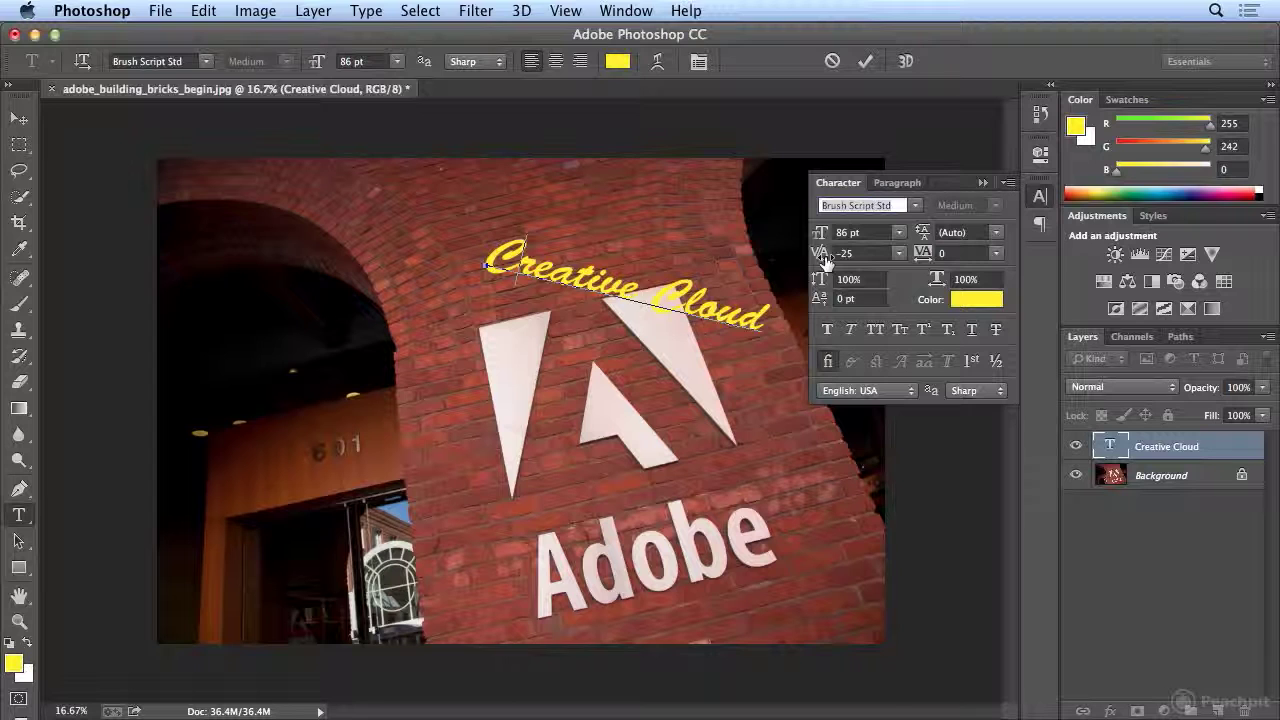
key("alt+Left")
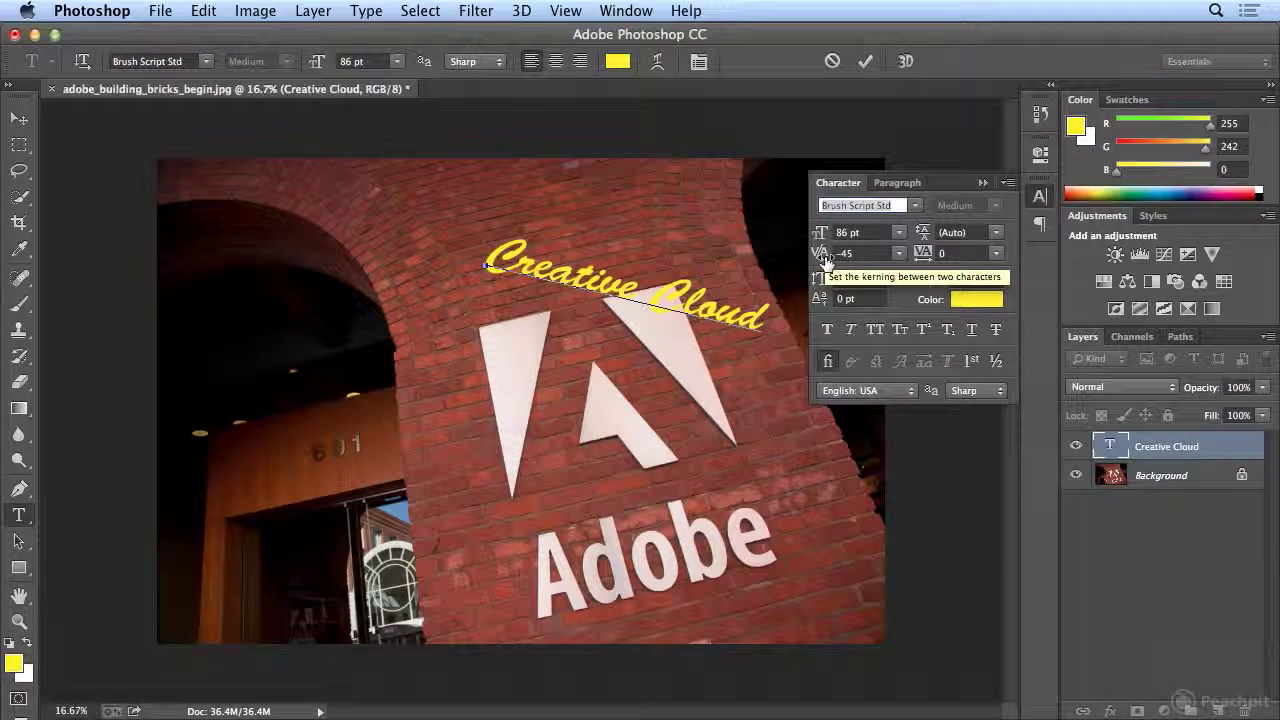
key("alt+Left")
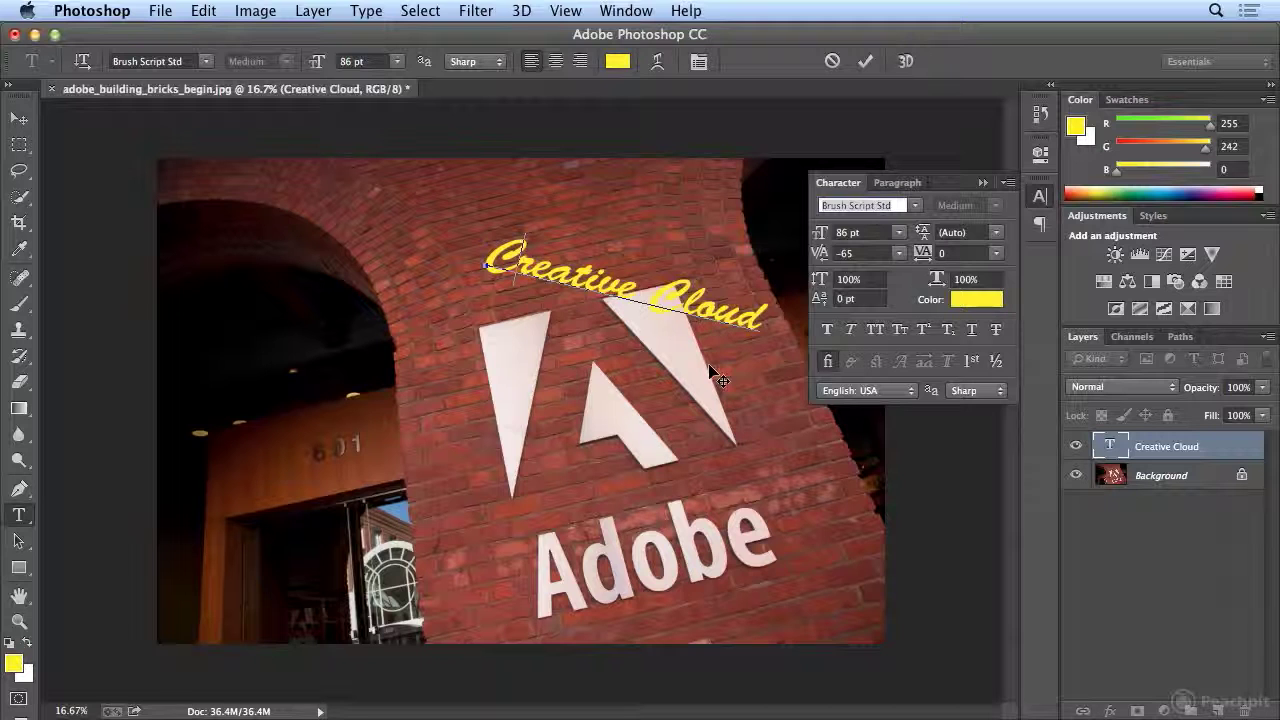
left_click(694, 293)
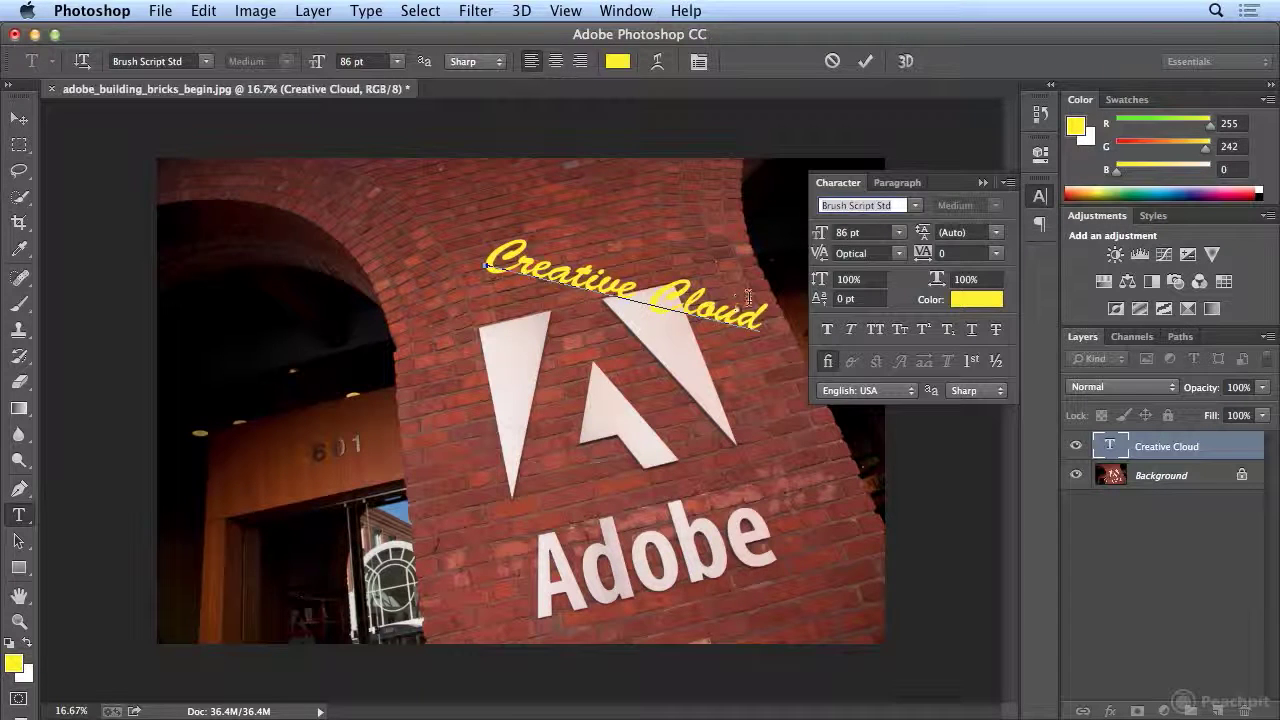
key("alt+Left")
key("alt+Left")
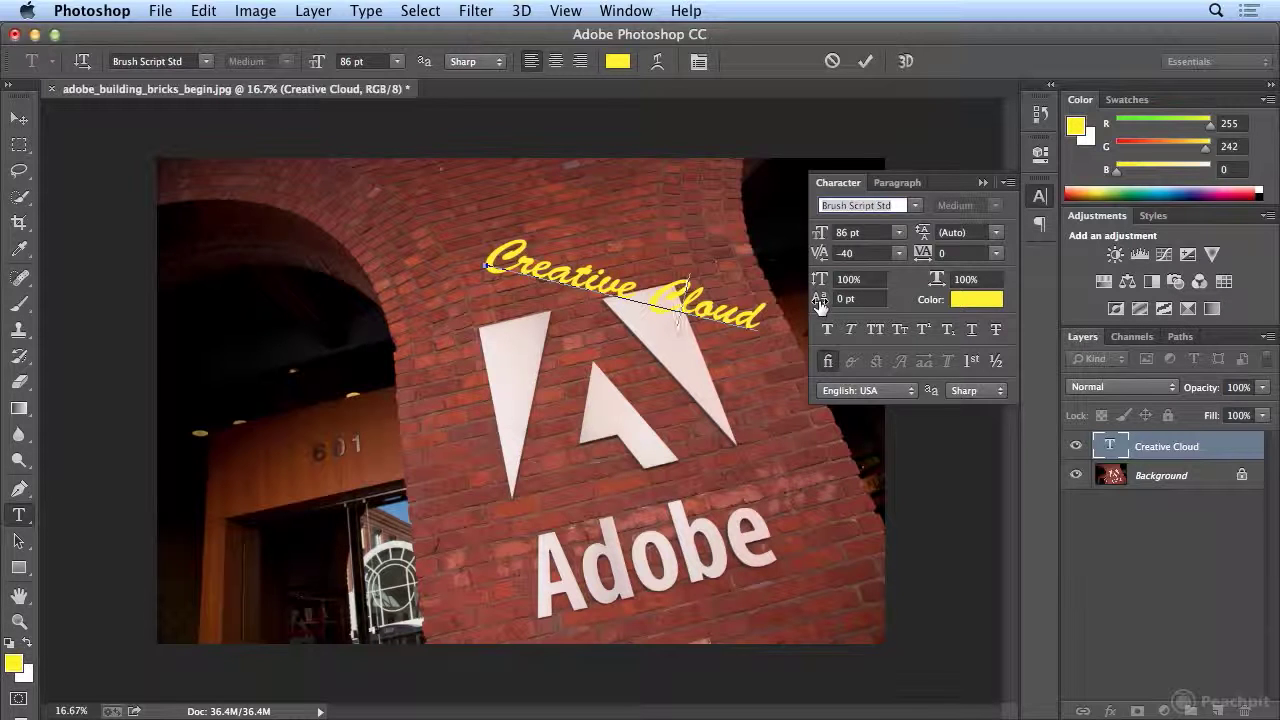
left_click(1038, 198)
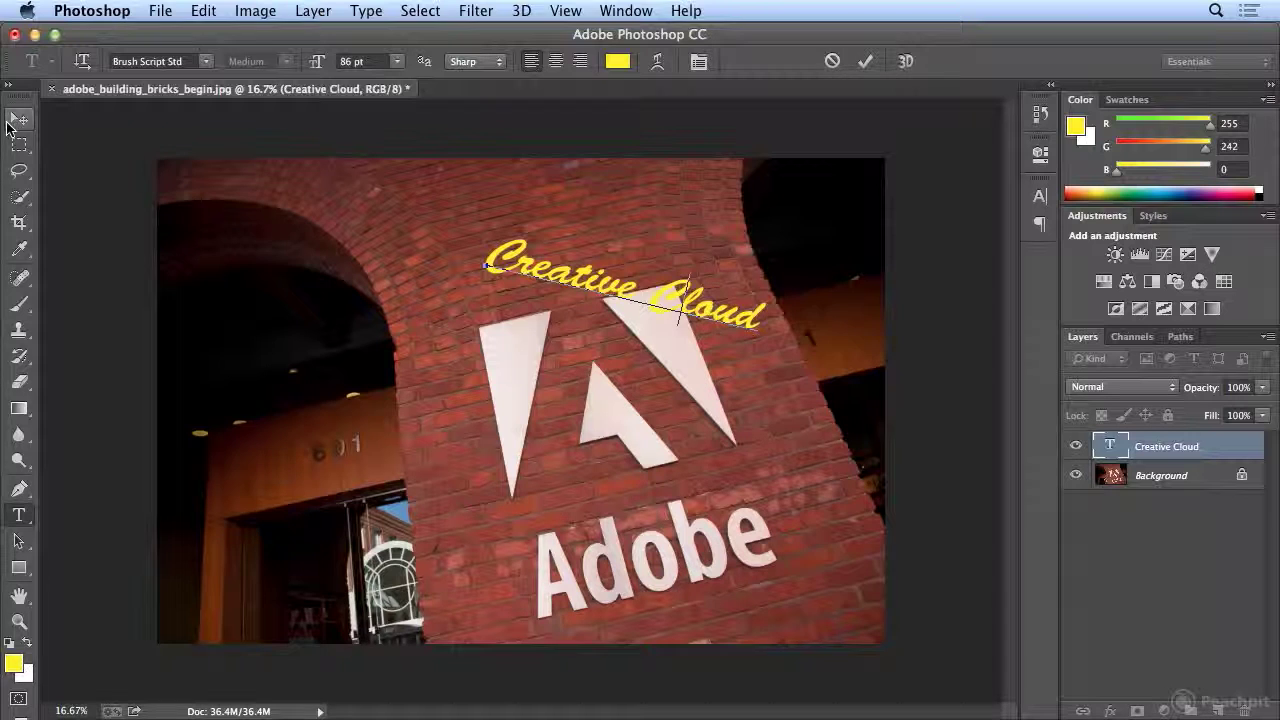
left_click(14, 121)
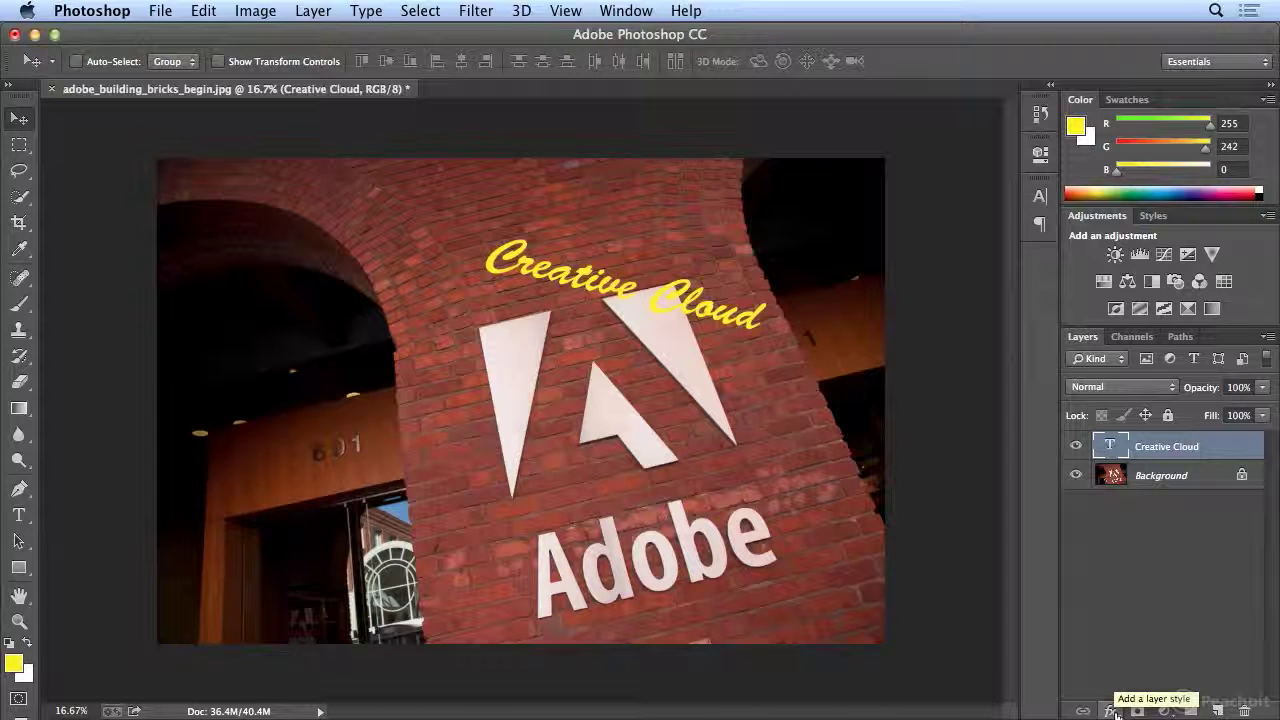
- Open the text layer's Blending Options and set the Underlying Layer Blend If black point to 86
left_click(1111, 710)
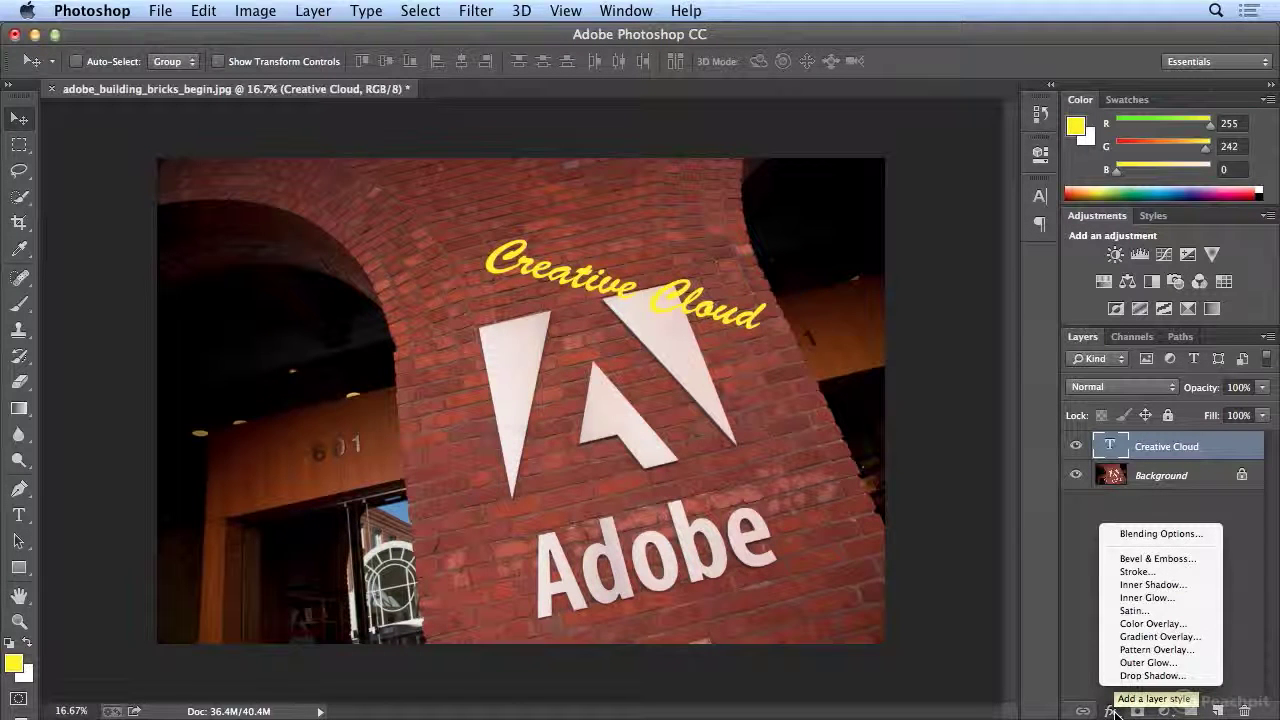
left_click(1143, 532)
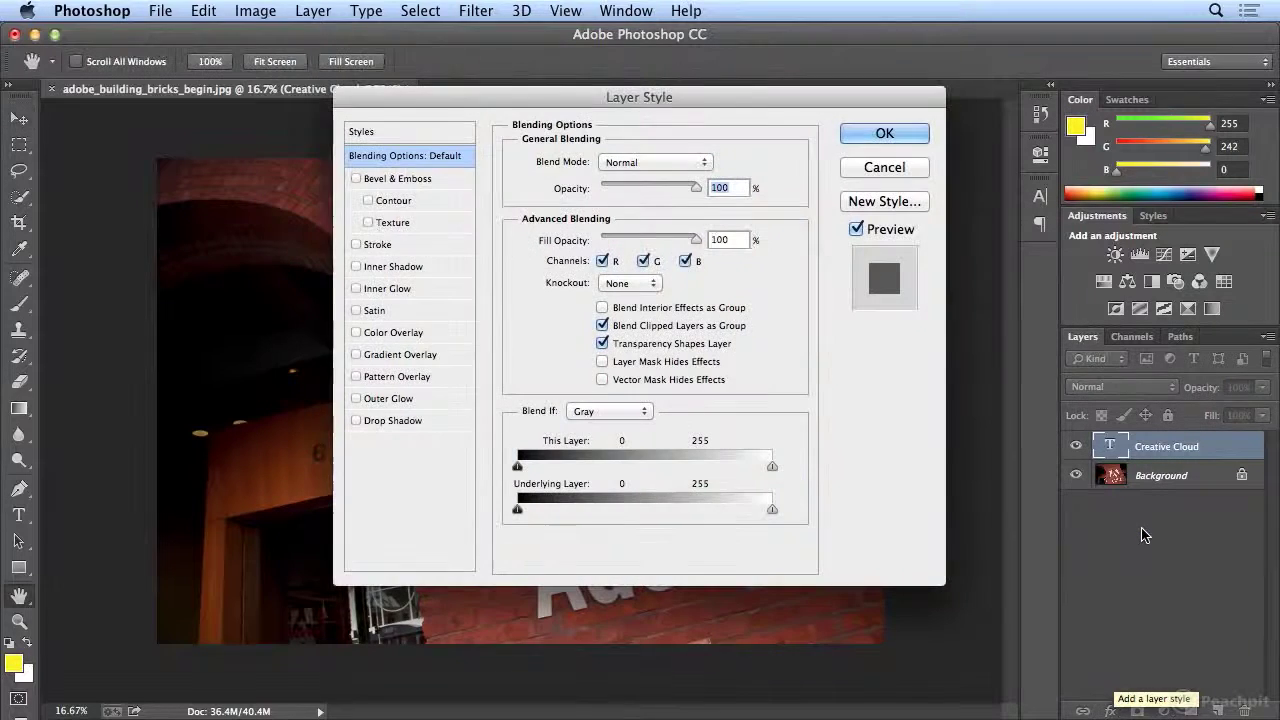
left_click_drag(777, 105, 318, 117)
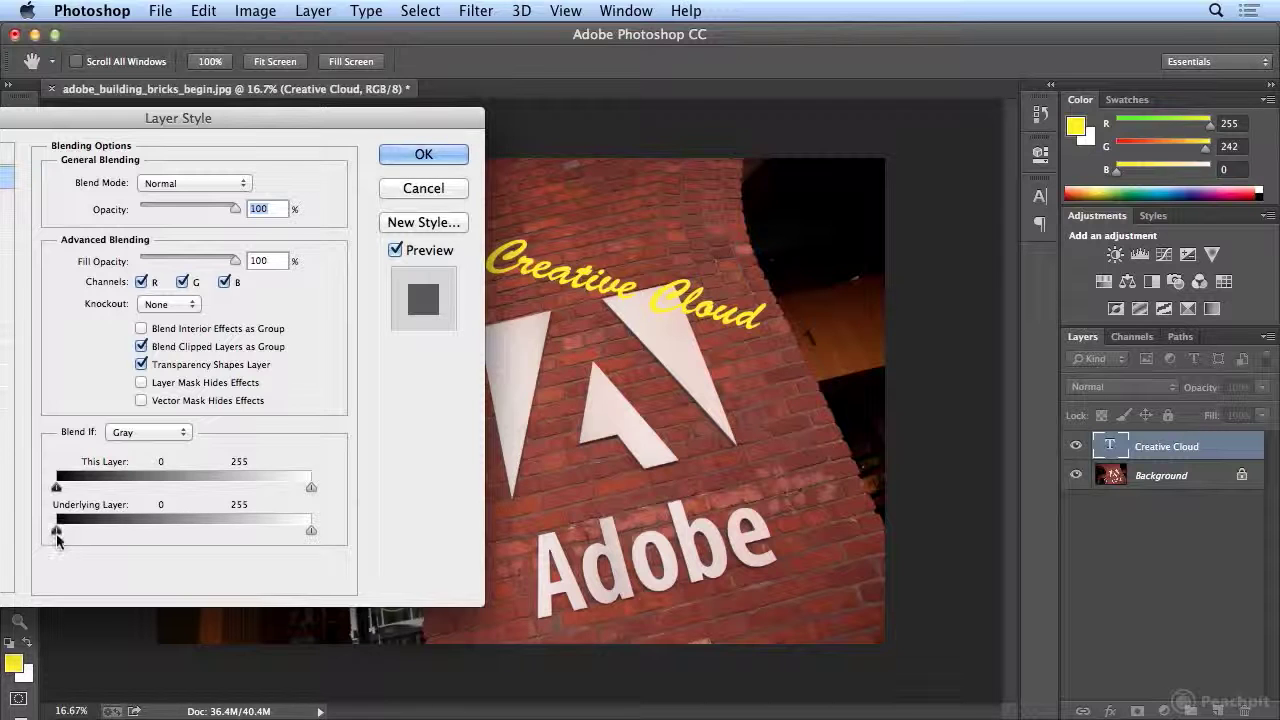
left_click_drag(56, 531, 142, 533)
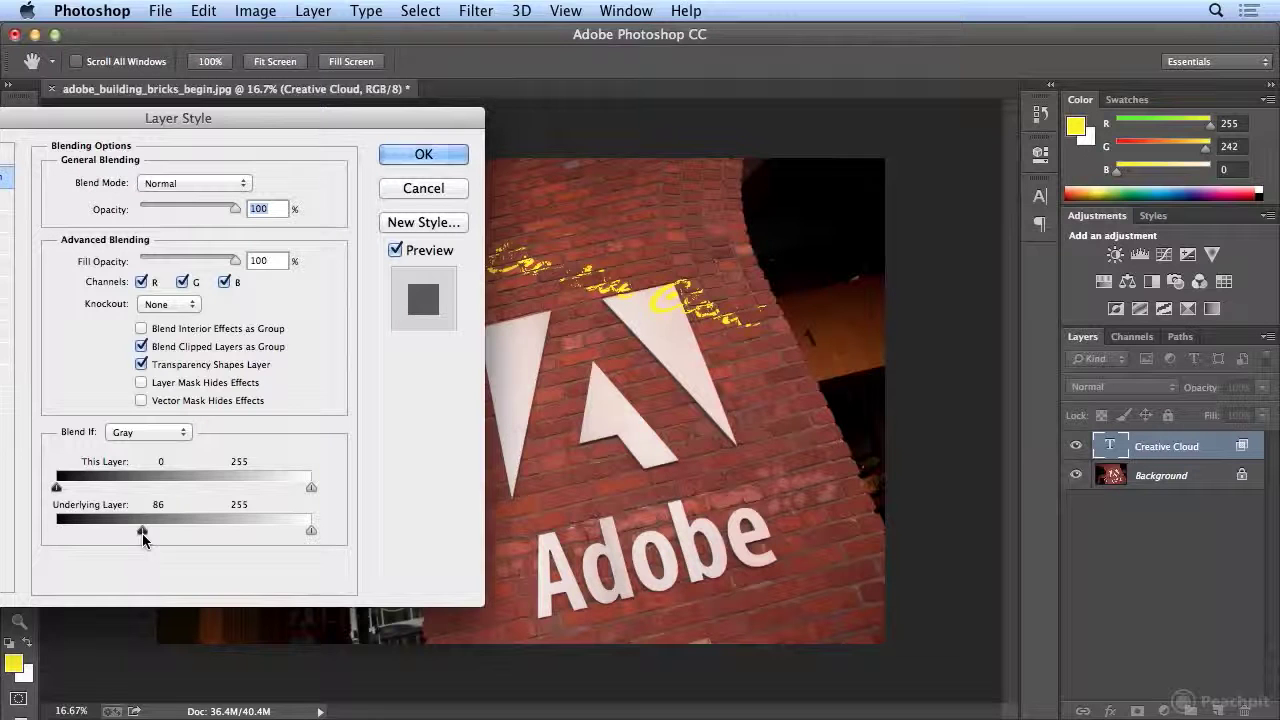
- Split the Underlying Layer black slider with Option into 70/111 to feather the text into the bricks
key("alt")
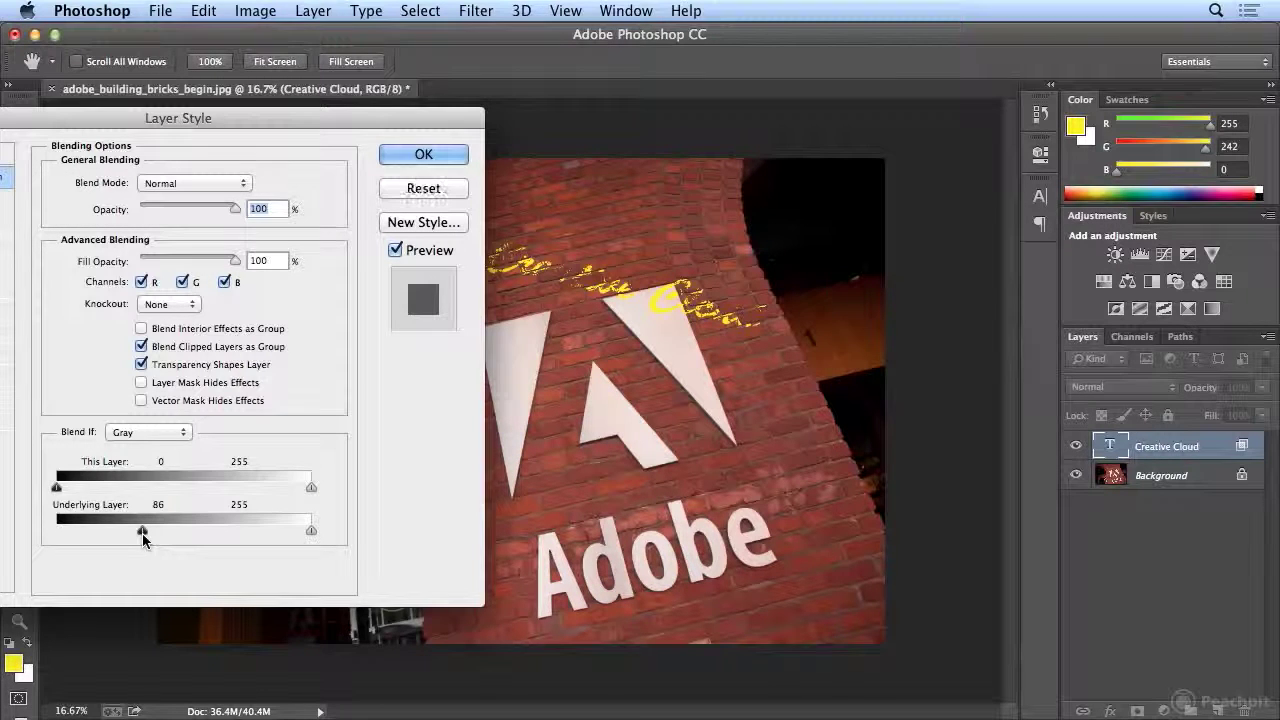
left_click_drag(142, 533, 140, 538)
mouse_move(137, 540)
left_mouse_down()
mouse_move(121, 531)
mouse_move(169, 531)
mouse_move(125, 532)
left_mouse_up()
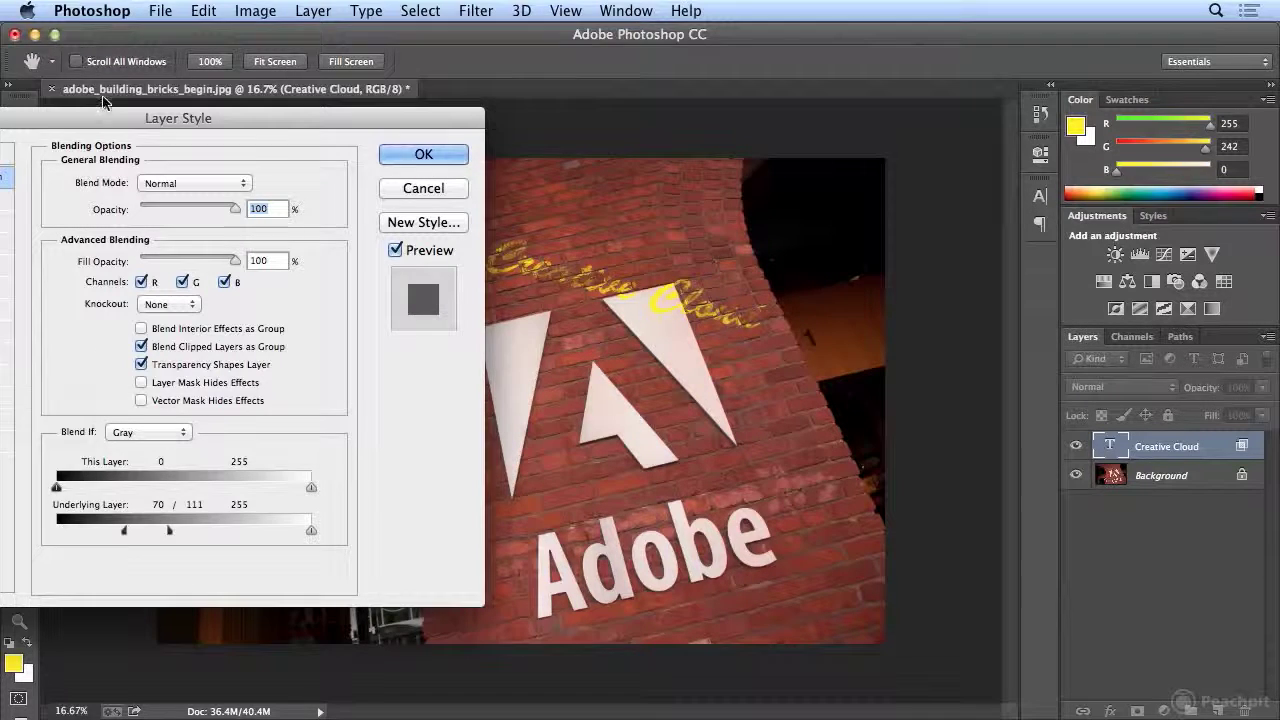
left_click_drag(111, 110, 249, 163)
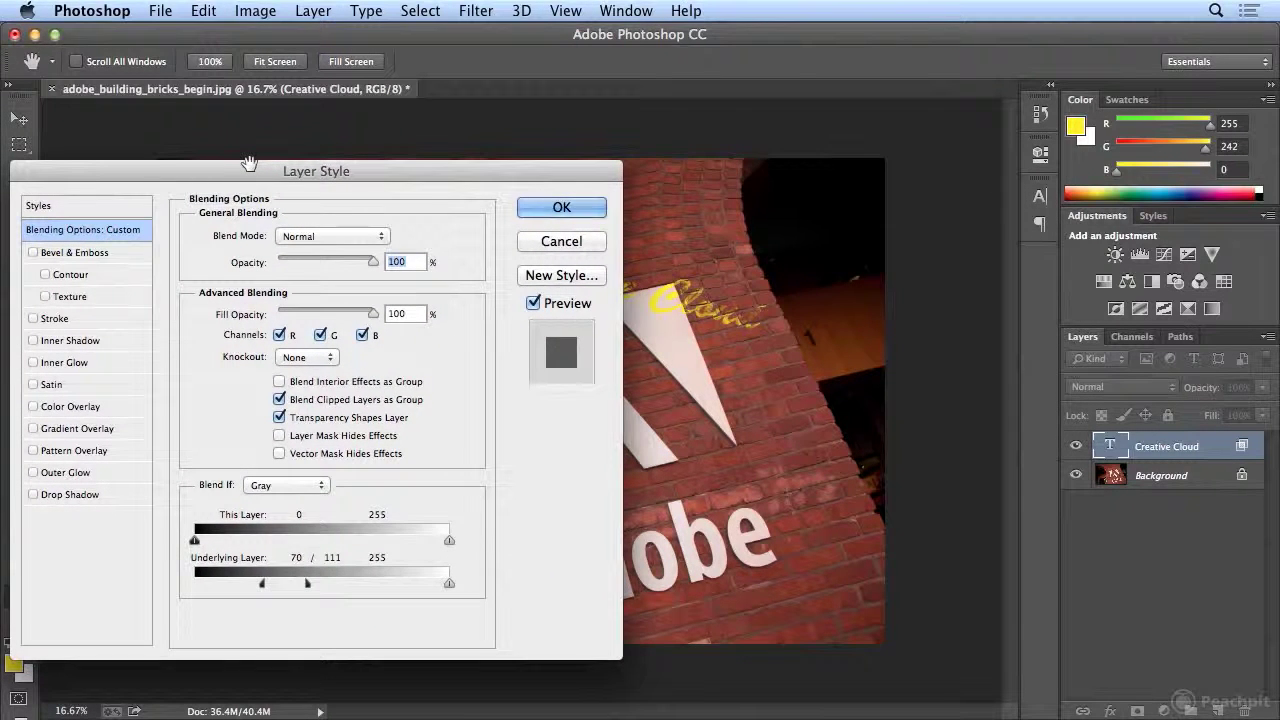
- Add a Normal-mode drop shadow to the text with a larger offset distance
left_click(103, 494)
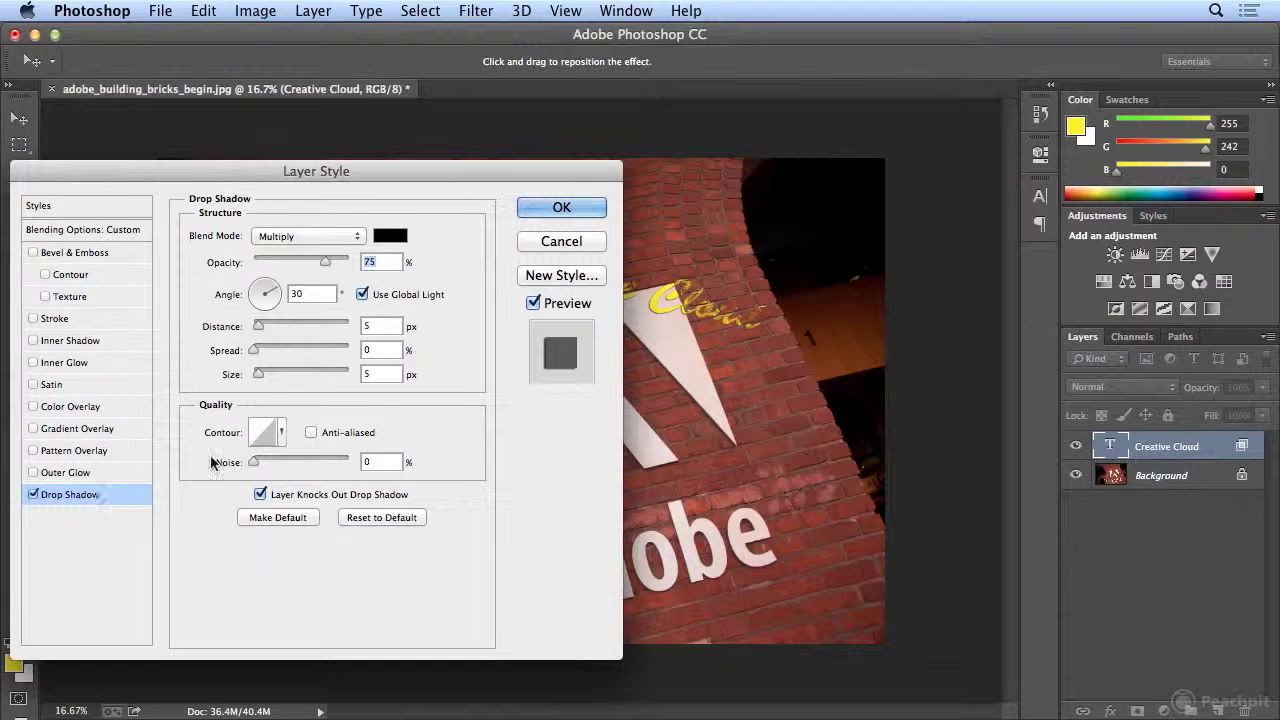
left_click(302, 237)
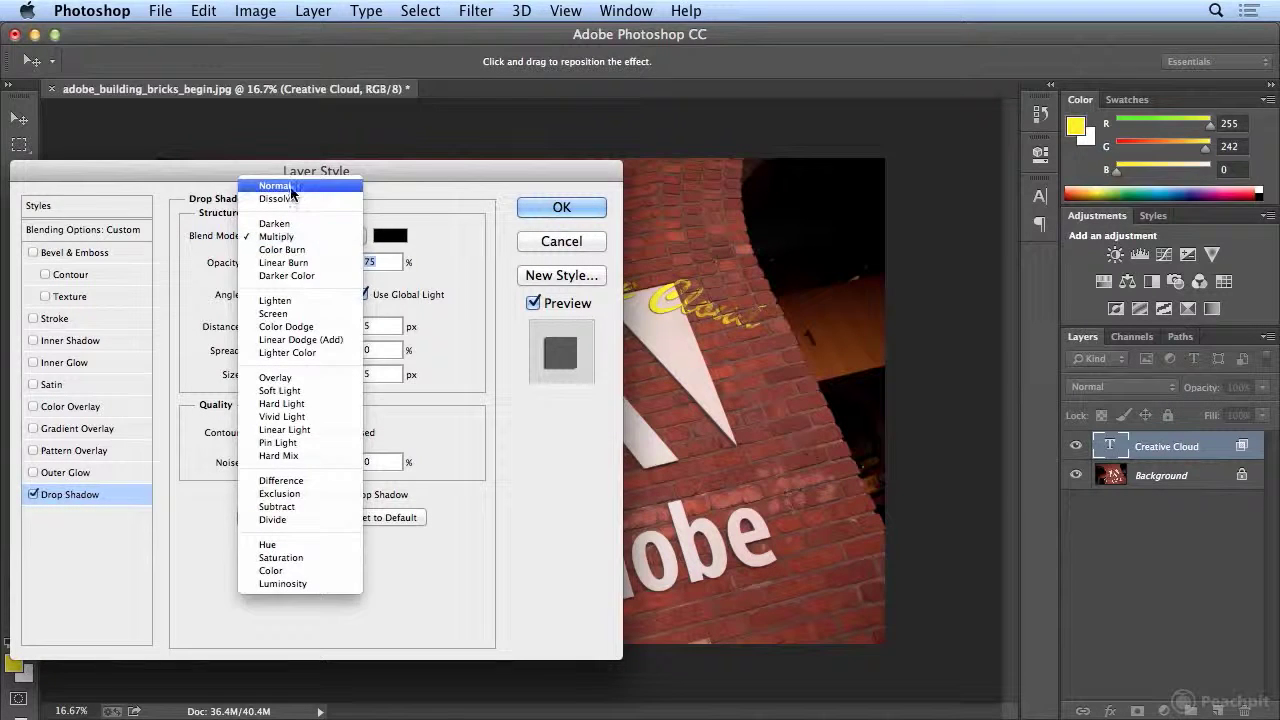
left_click(290, 186)
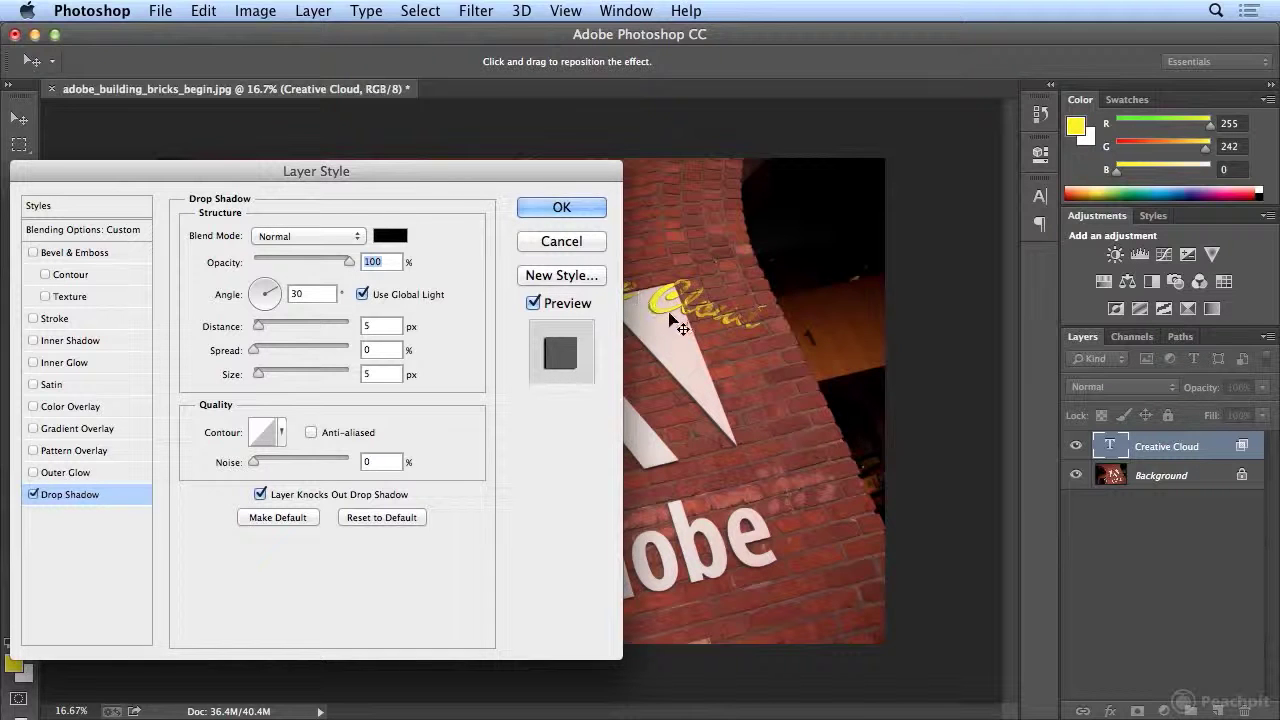
mouse_move(674, 323)
left_mouse_down()
mouse_move(686, 332)
mouse_move(662, 318)
left_mouse_up()
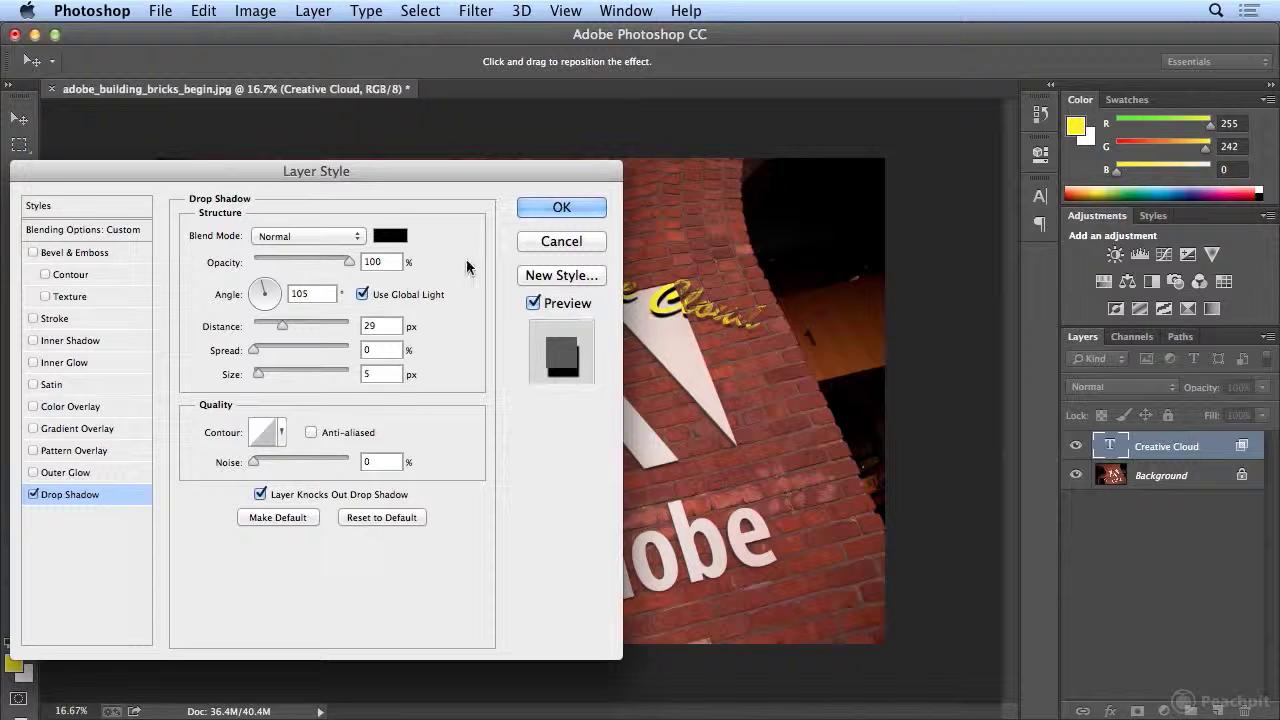
- Set the drop shadow colour to CMYK 0/0/100/0 (fff200) yellow
left_click(393, 238)
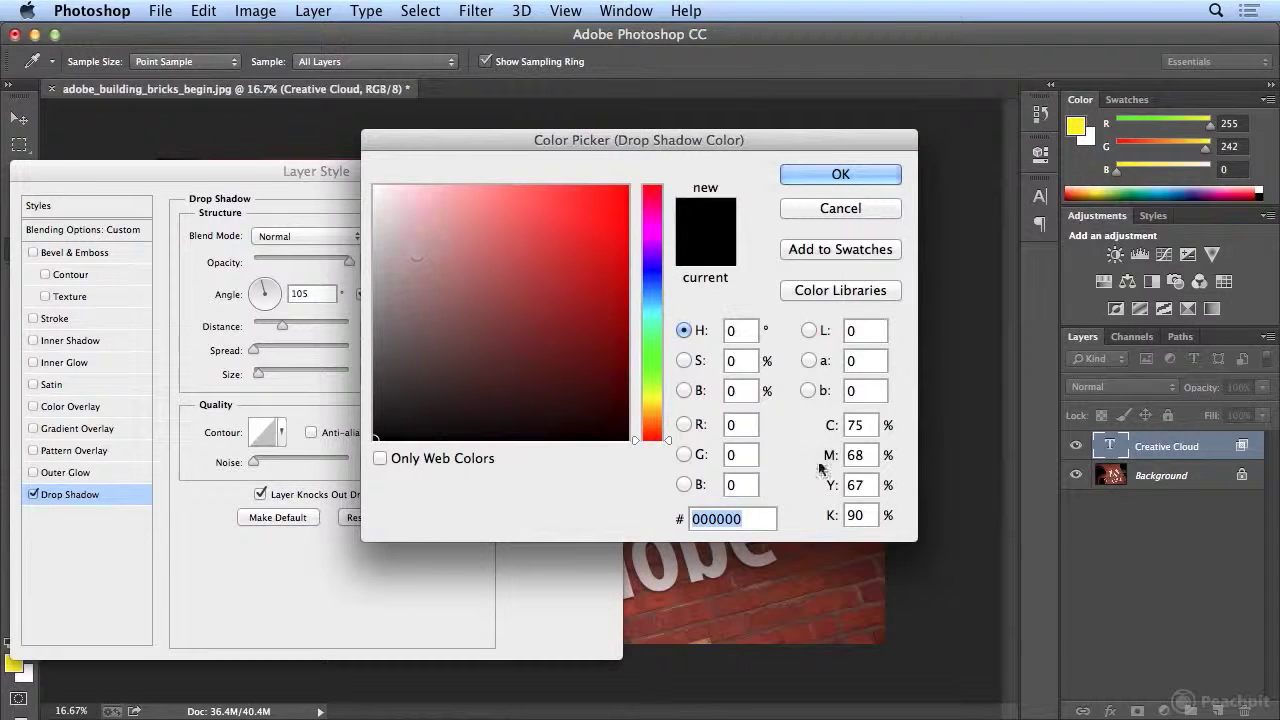
left_click(855, 424)
double_click(856, 424)
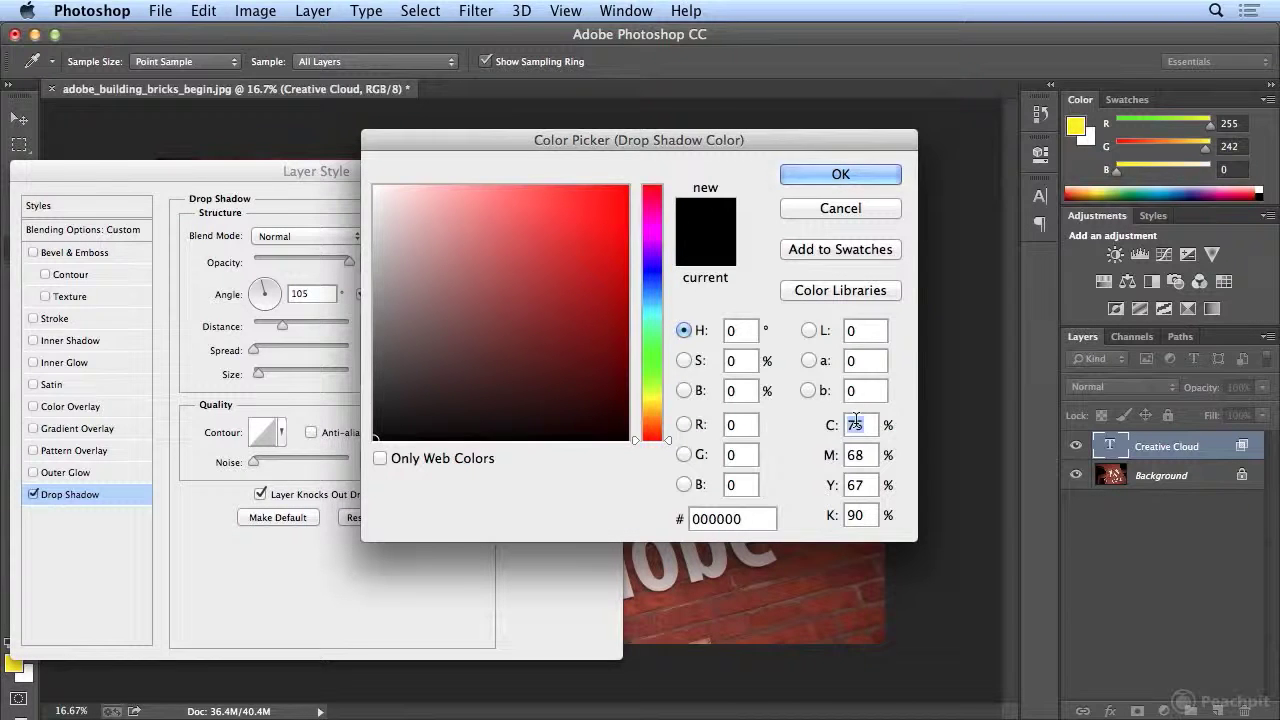
type("0")
key("Tab")
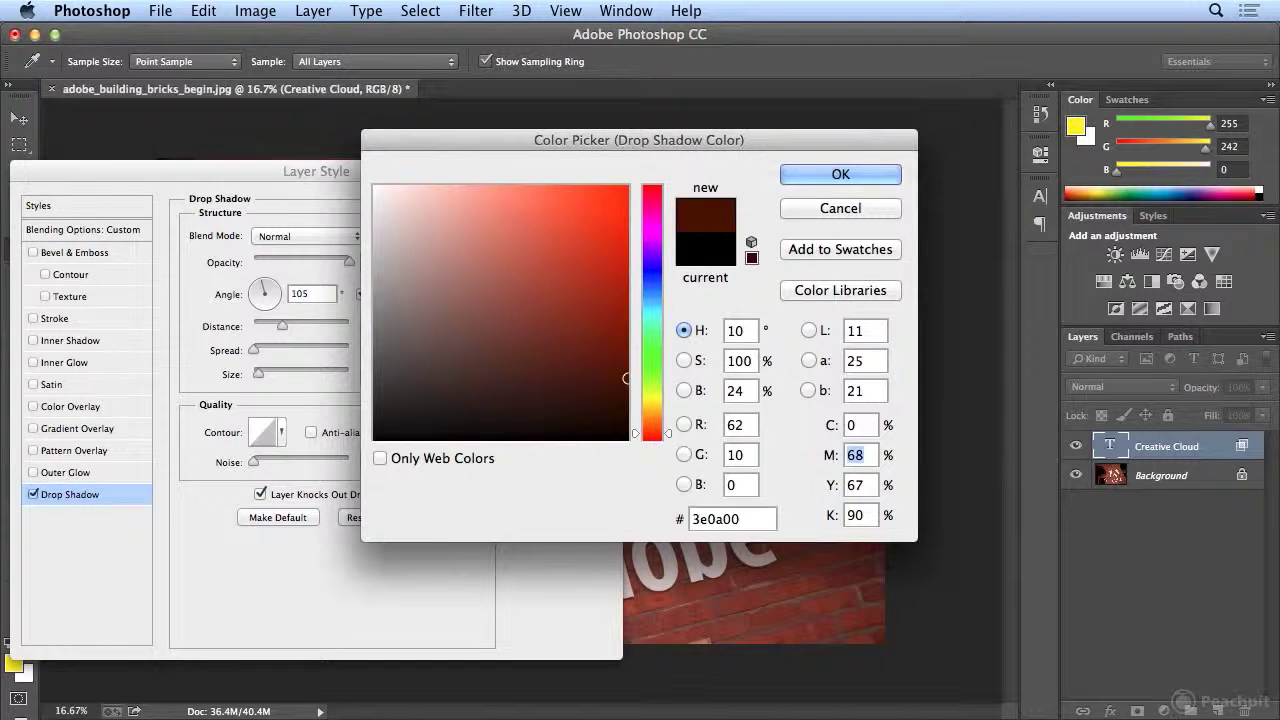
type("0")
key("Tab")
type("10")
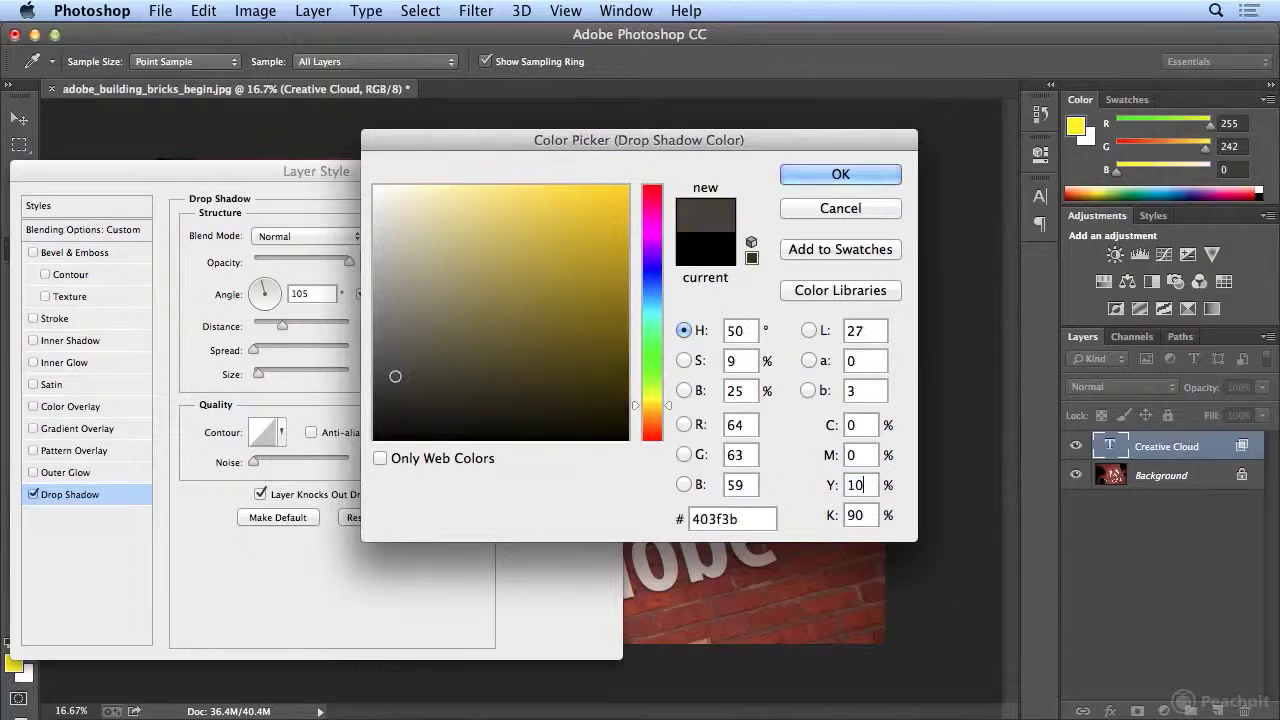
type("0")
key("Tab")
type("0")
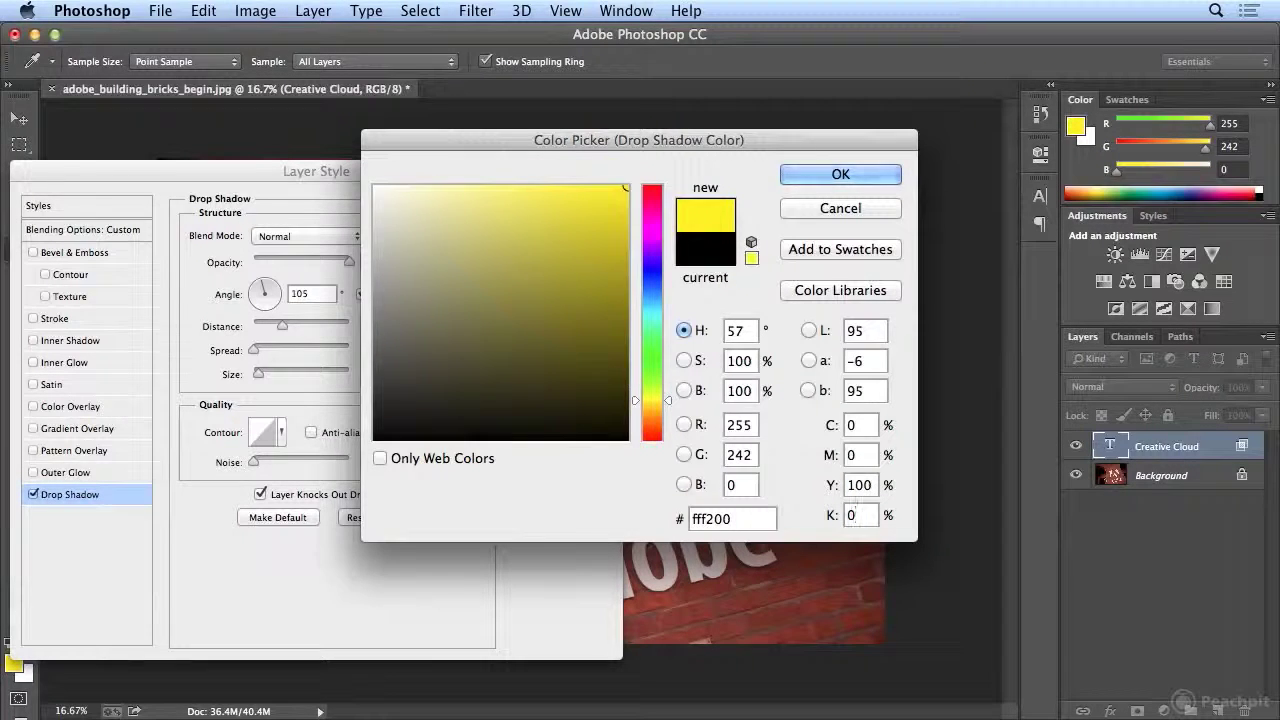
key("Return")
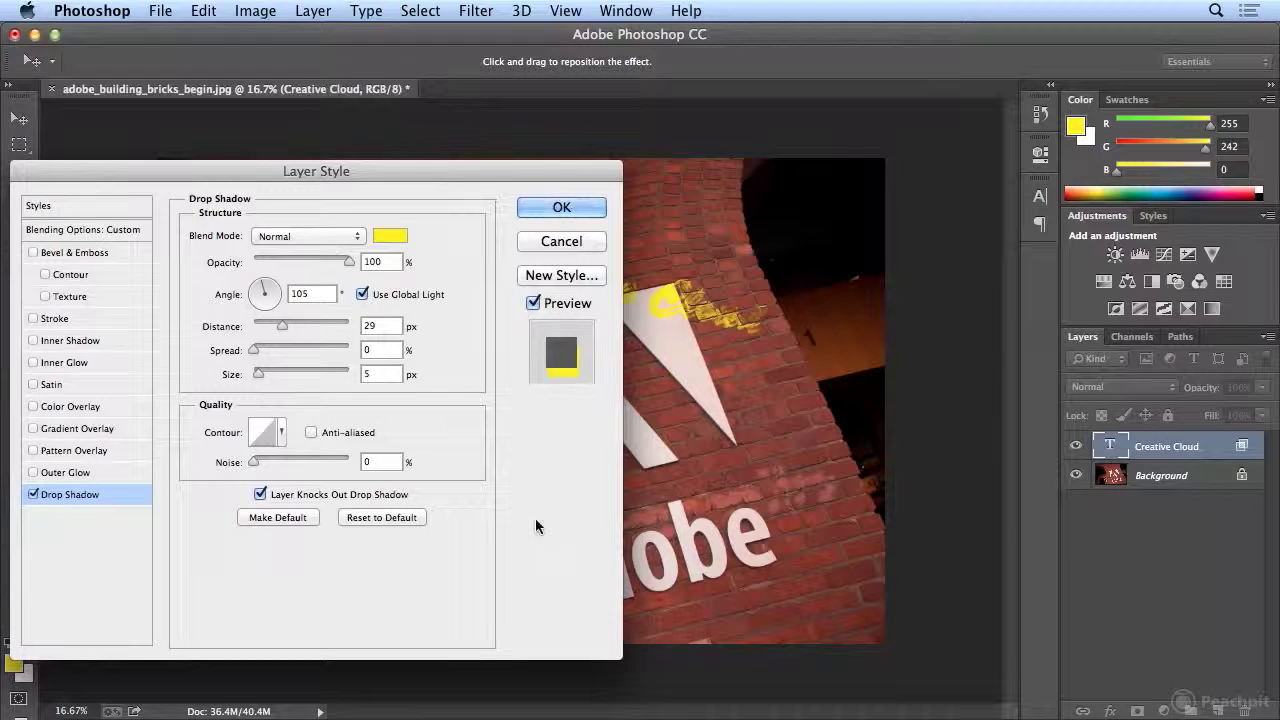
- Set the drop shadow to distance 0, spread 39% and size 16 px, and apply it
left_click(372, 326)
type("0")
key("Tab")
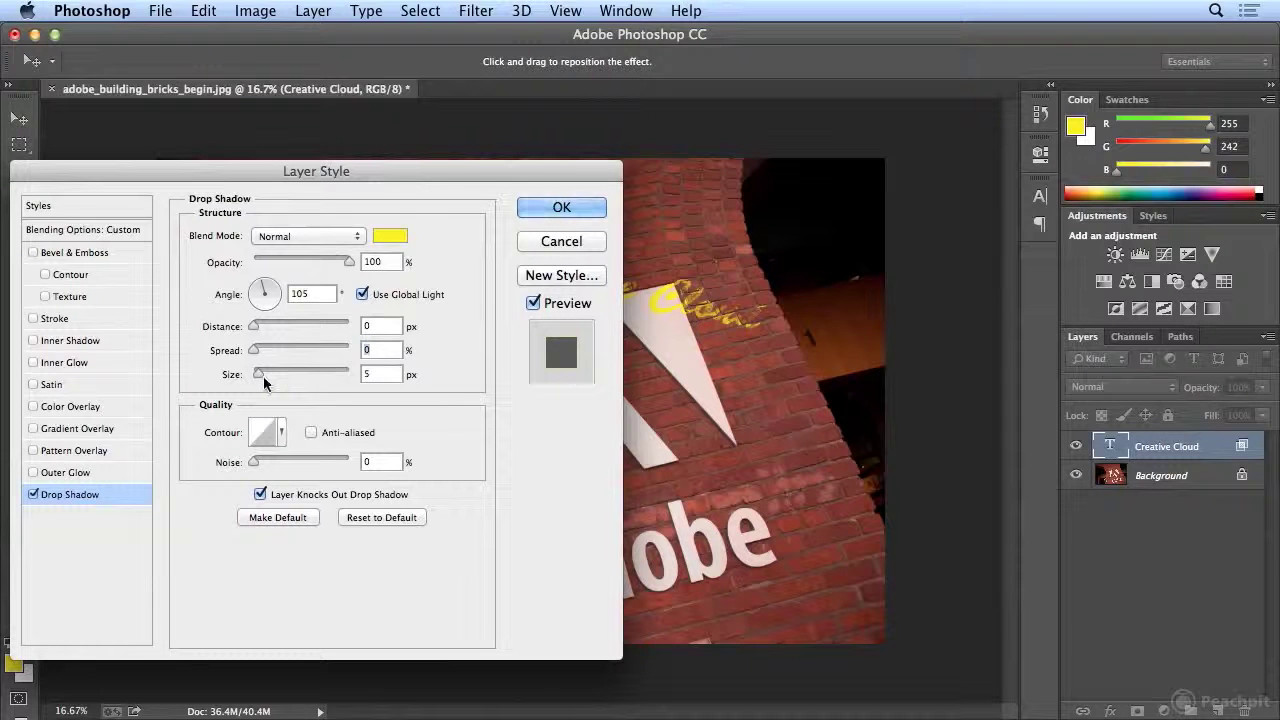
left_click_drag(263, 376, 291, 351)
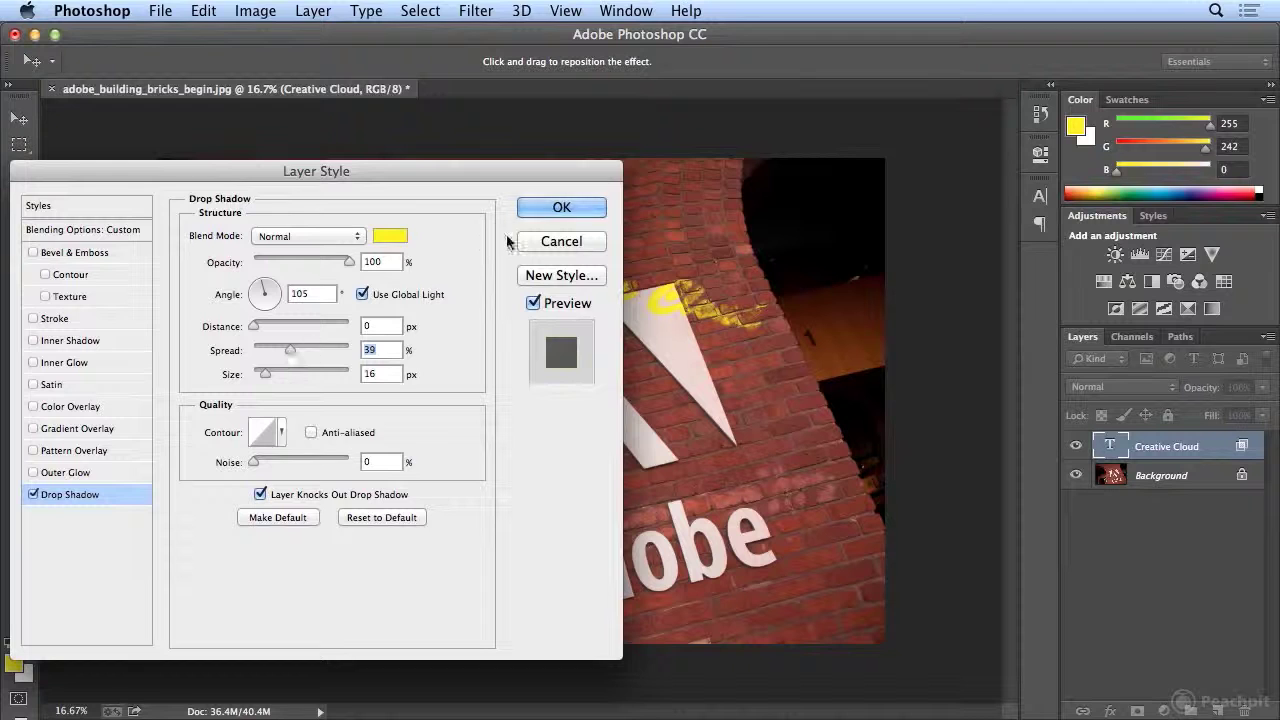
left_click(534, 211)
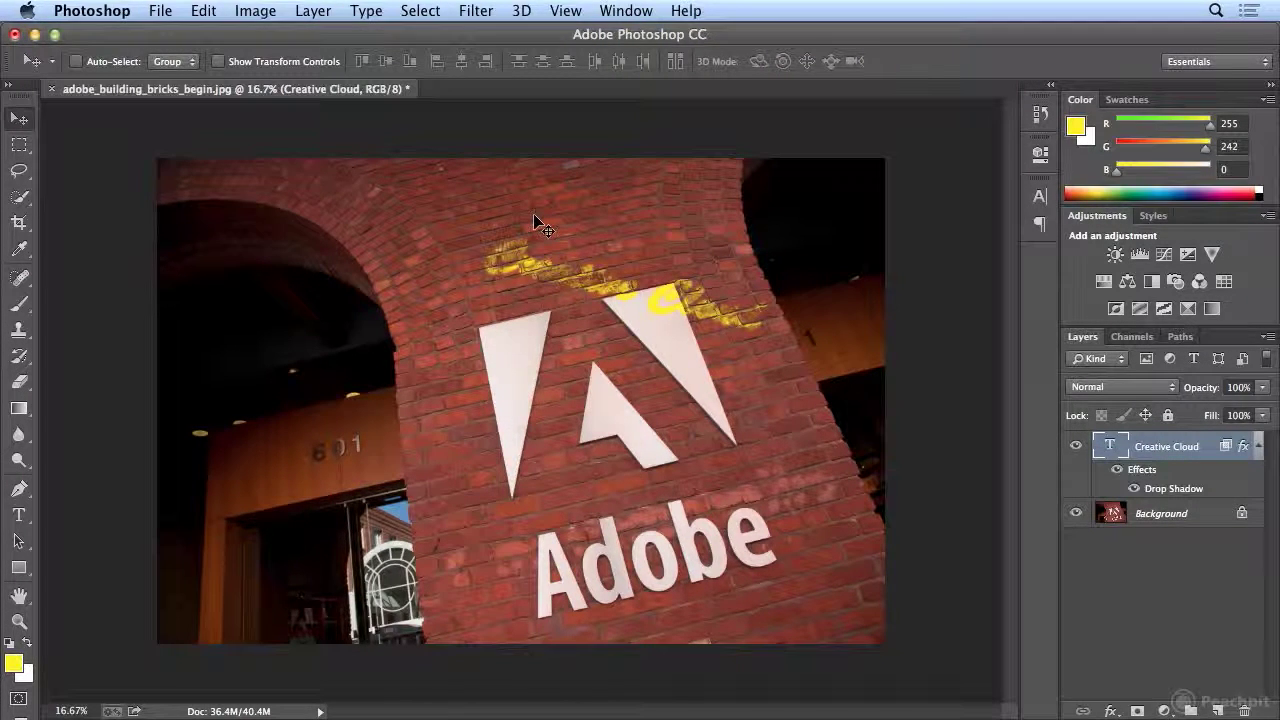
- Free Transform the text, rotating it about -6° and moving it down over the Adobe logo
left_click(204, 11)
left_click(208, 432)
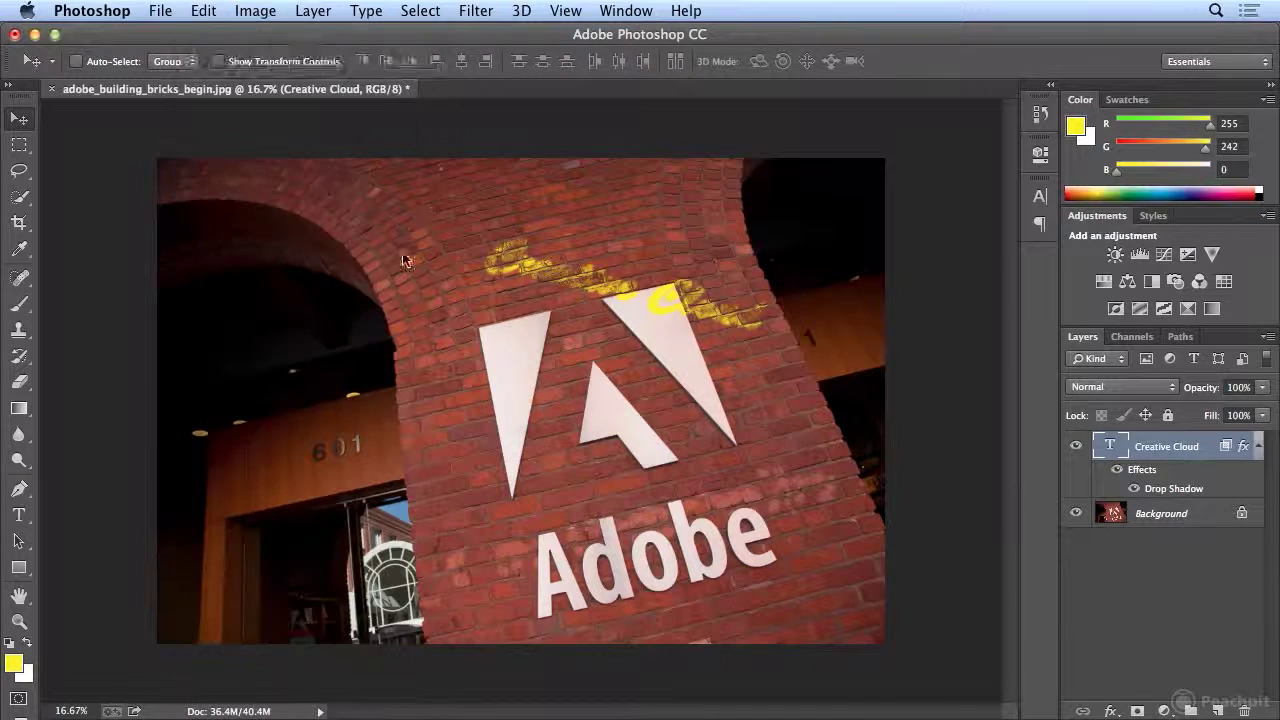
left_click_drag(434, 207, 424, 222)
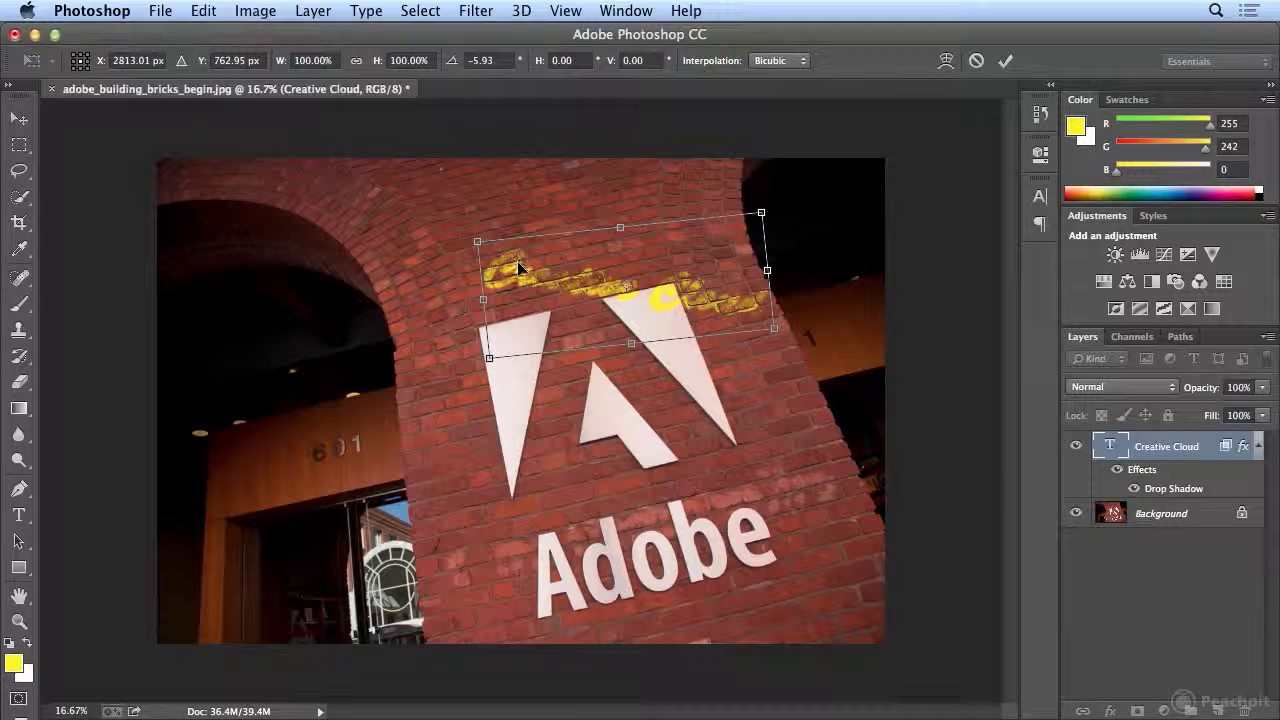
left_click_drag(518, 266, 534, 344)
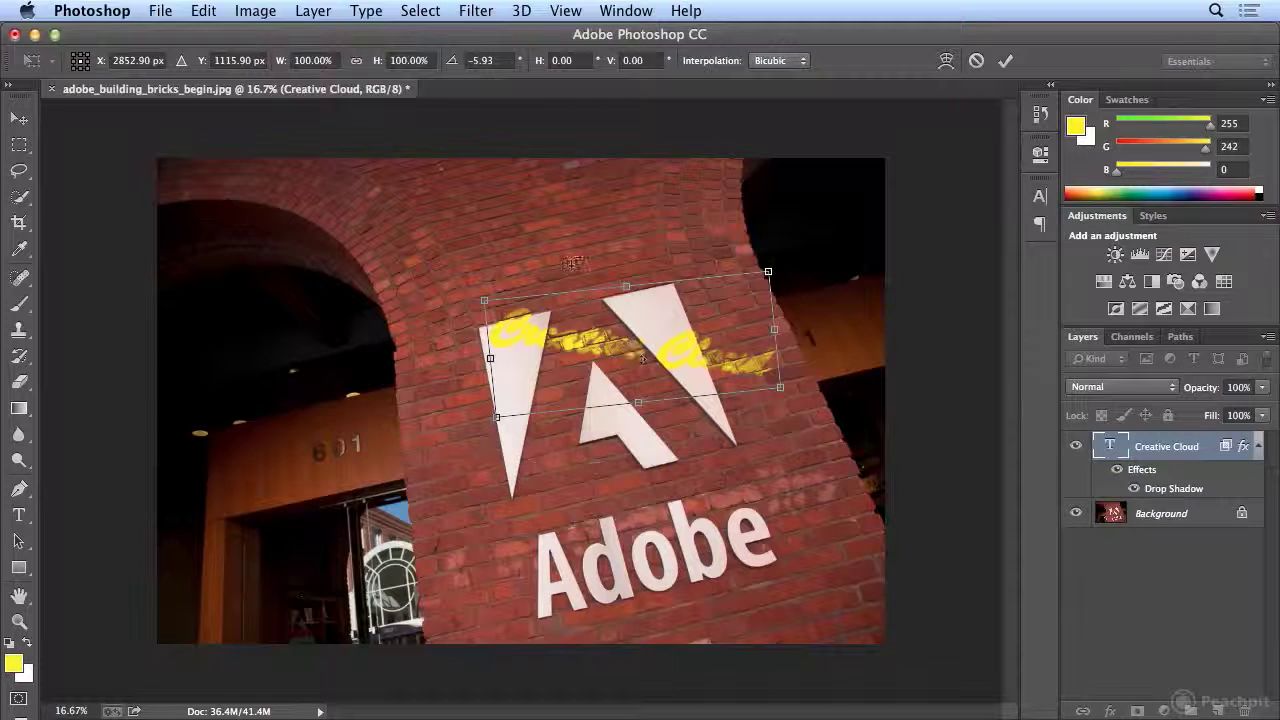
key("Return")
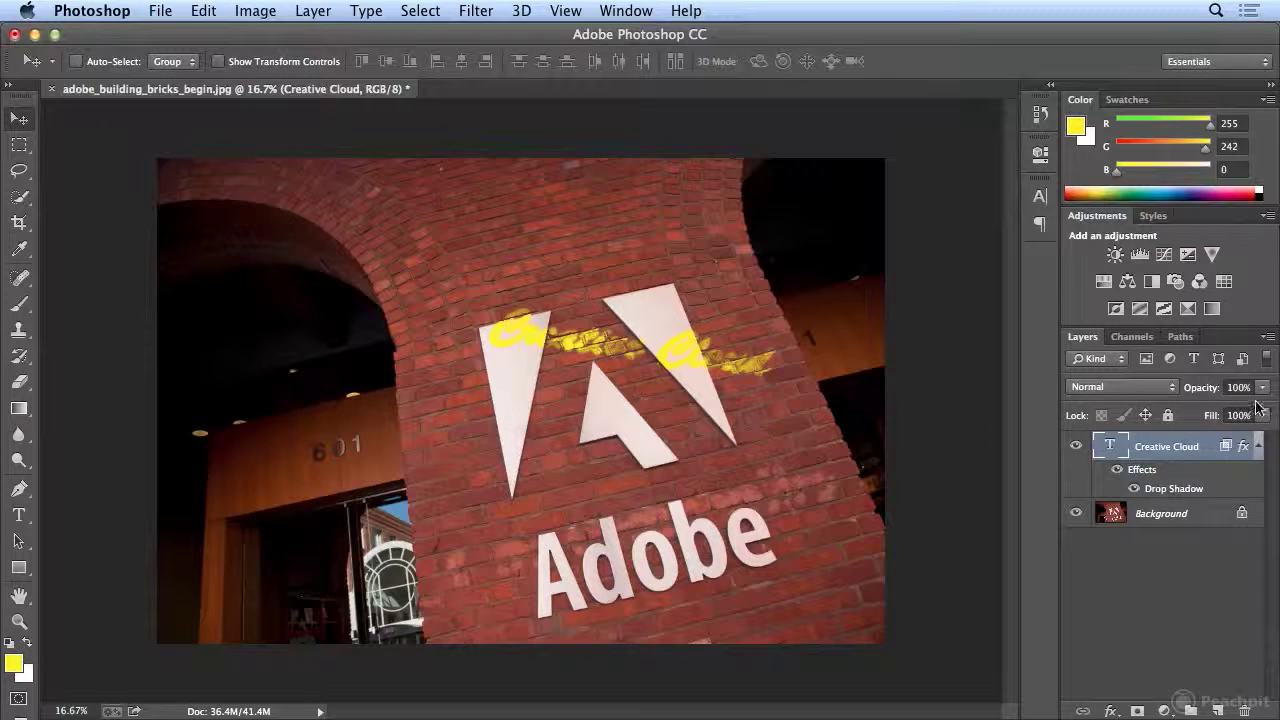
- Lower the Creative Cloud text layer's opacity to 62%
left_click(1263, 390)
left_click_drag(1263, 398, 1230, 416)
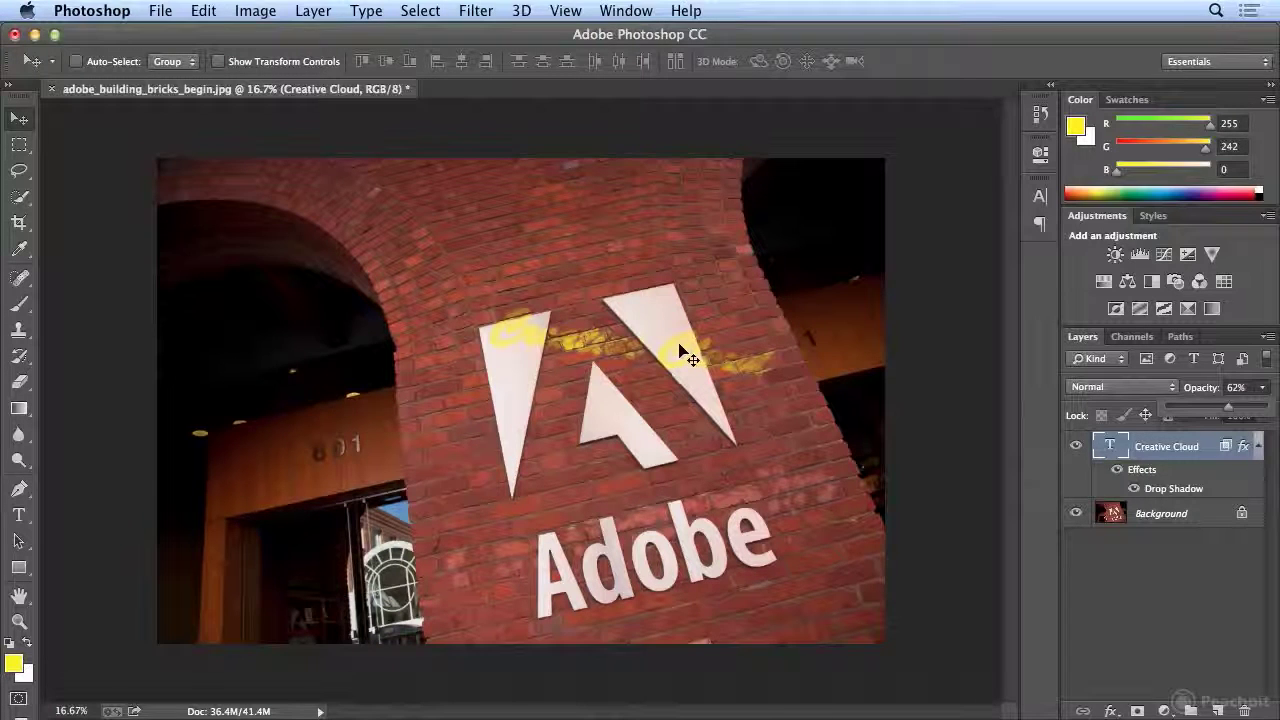
left_click(850, 362)
key("t")
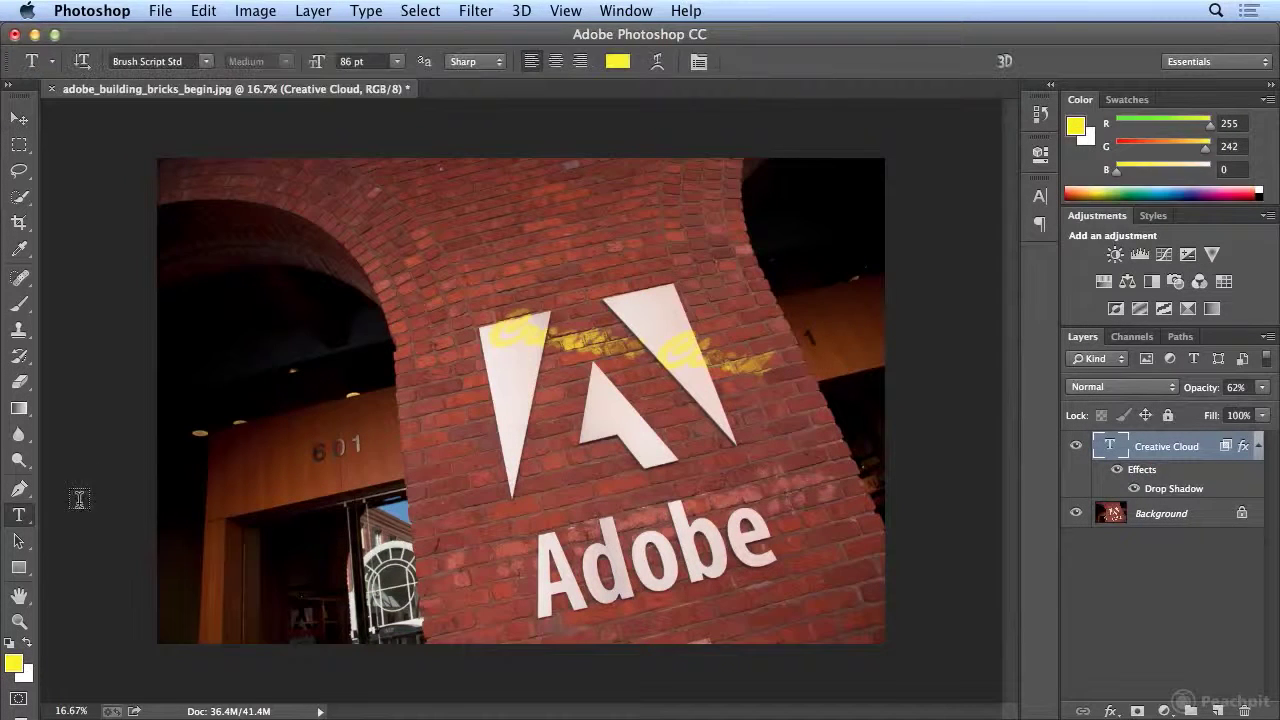
- In Warp Text, choose the Arc style and set Bend to 0
left_click(657, 72)
left_click_drag(617, 224, 925, 189)
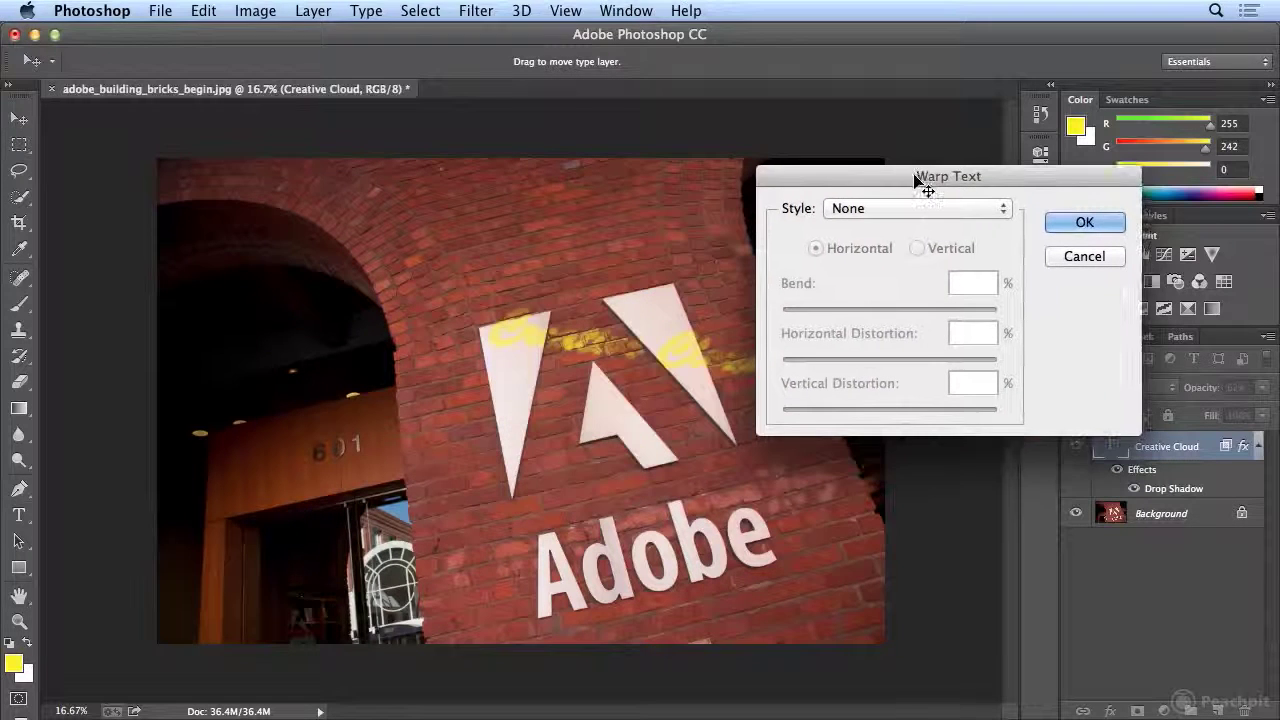
left_click(903, 209)
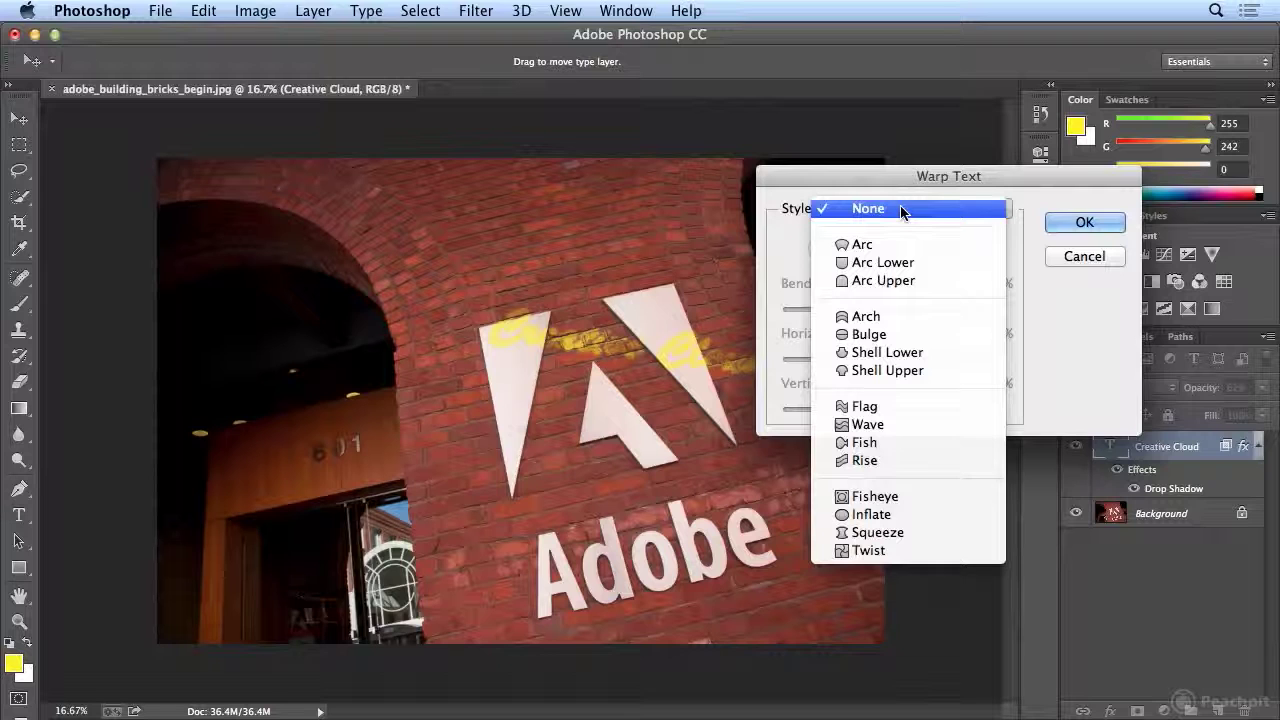
left_click(896, 244)
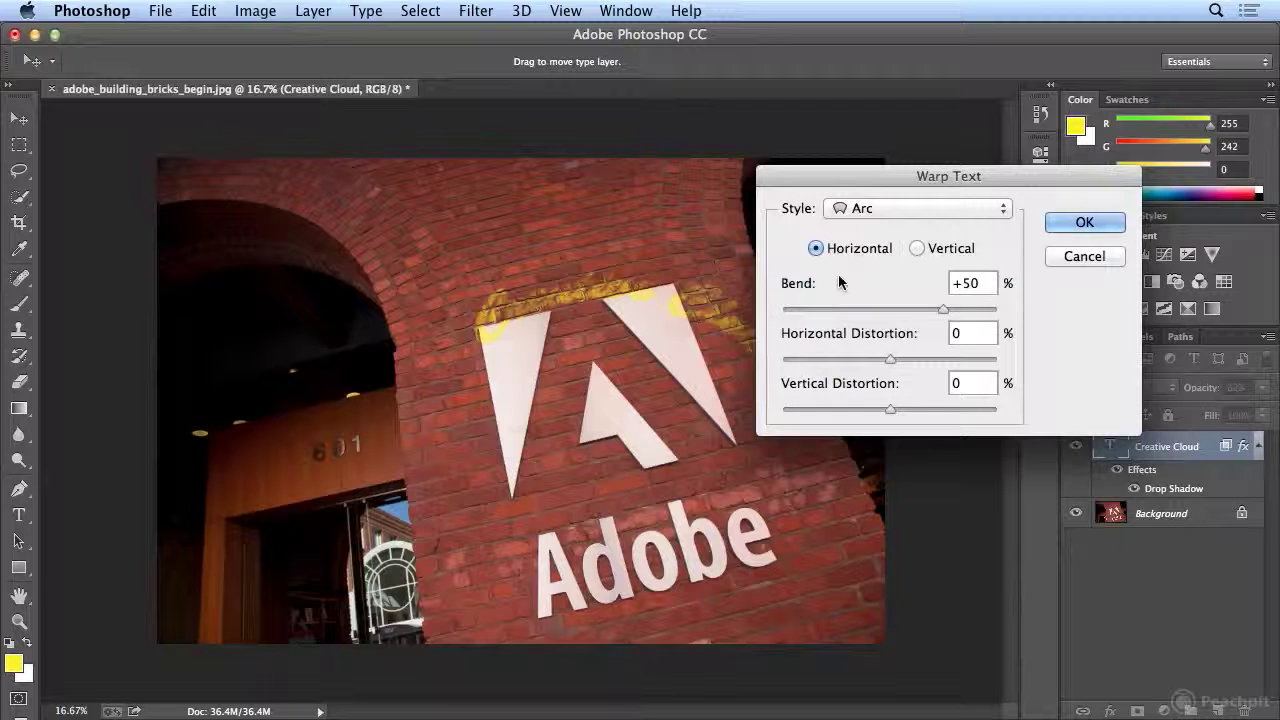
left_click_drag(985, 284, 883, 270)
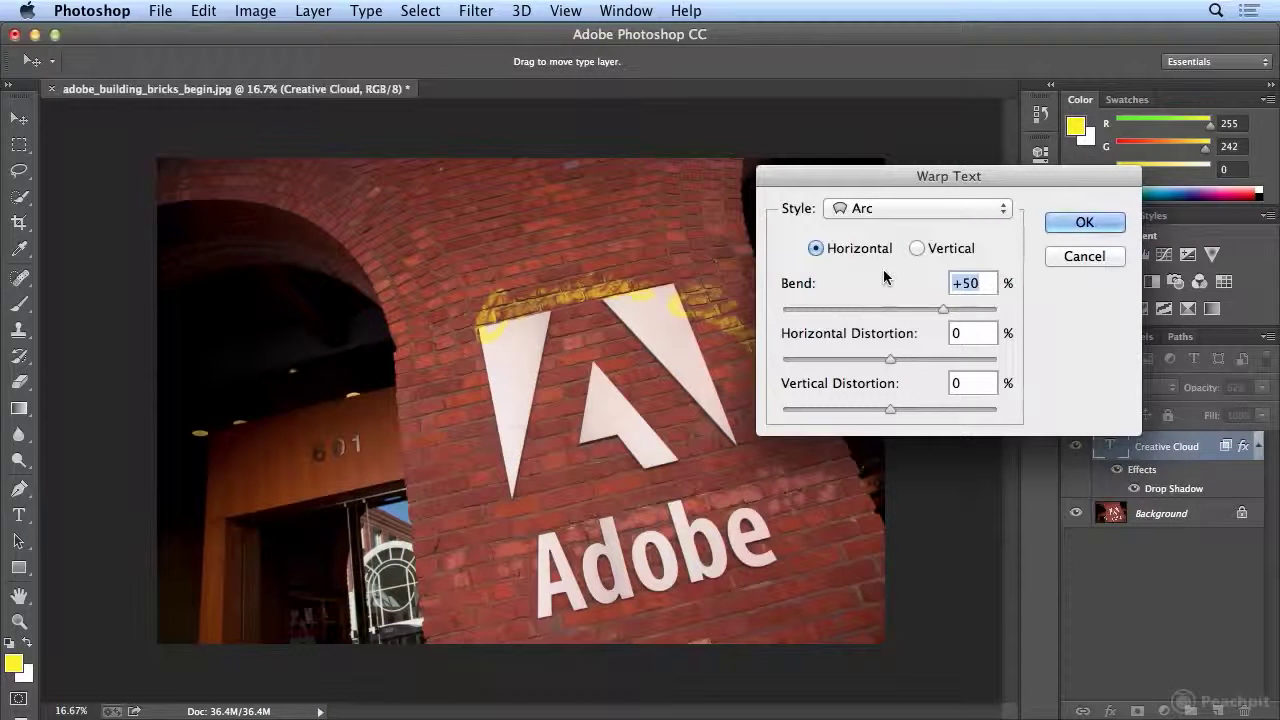
type("0")
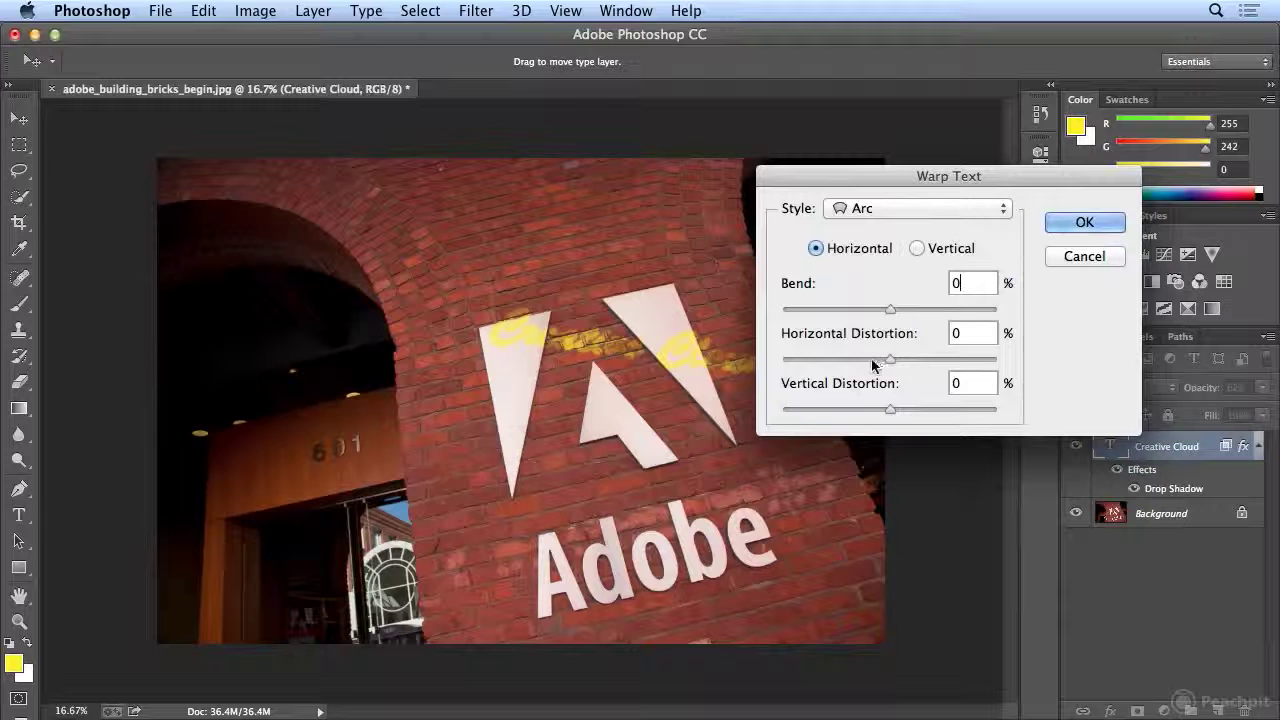
- Keep vertical distortion at 0, apply a slight negative horizontal distortion, and accept the warp
left_click_drag(893, 362, 906, 362)
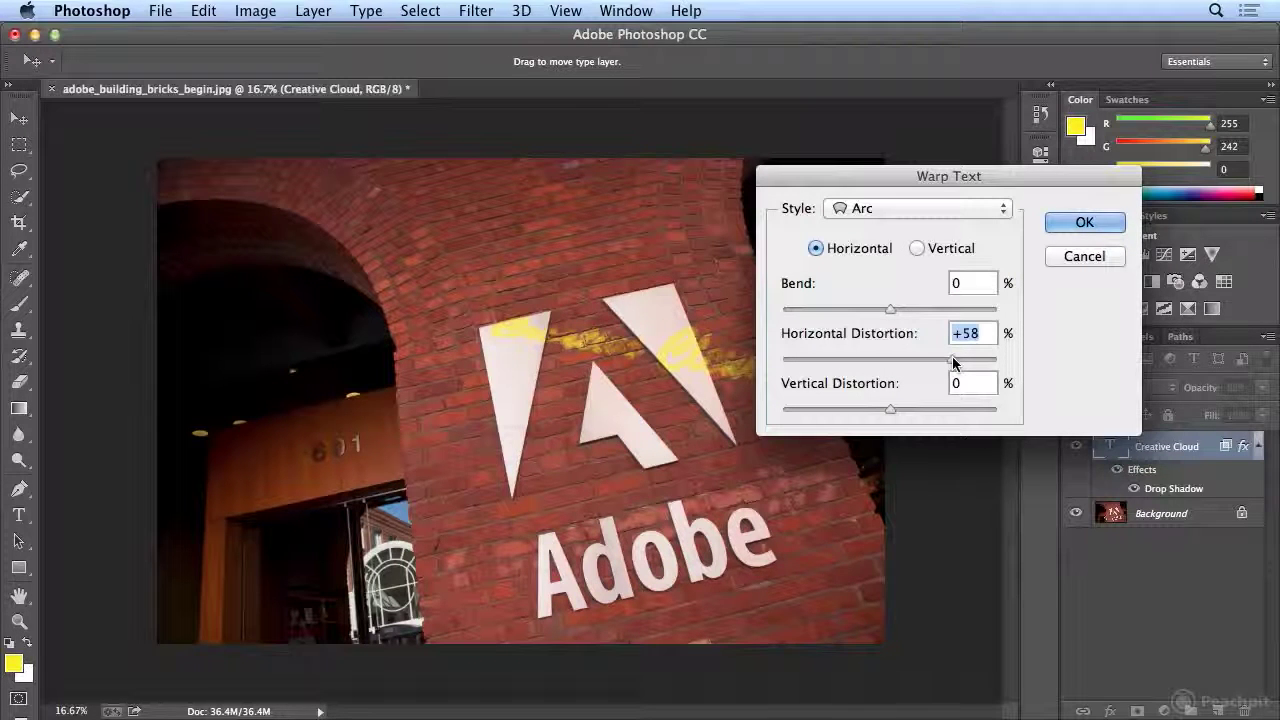
left_click_drag(952, 358, 893, 362)
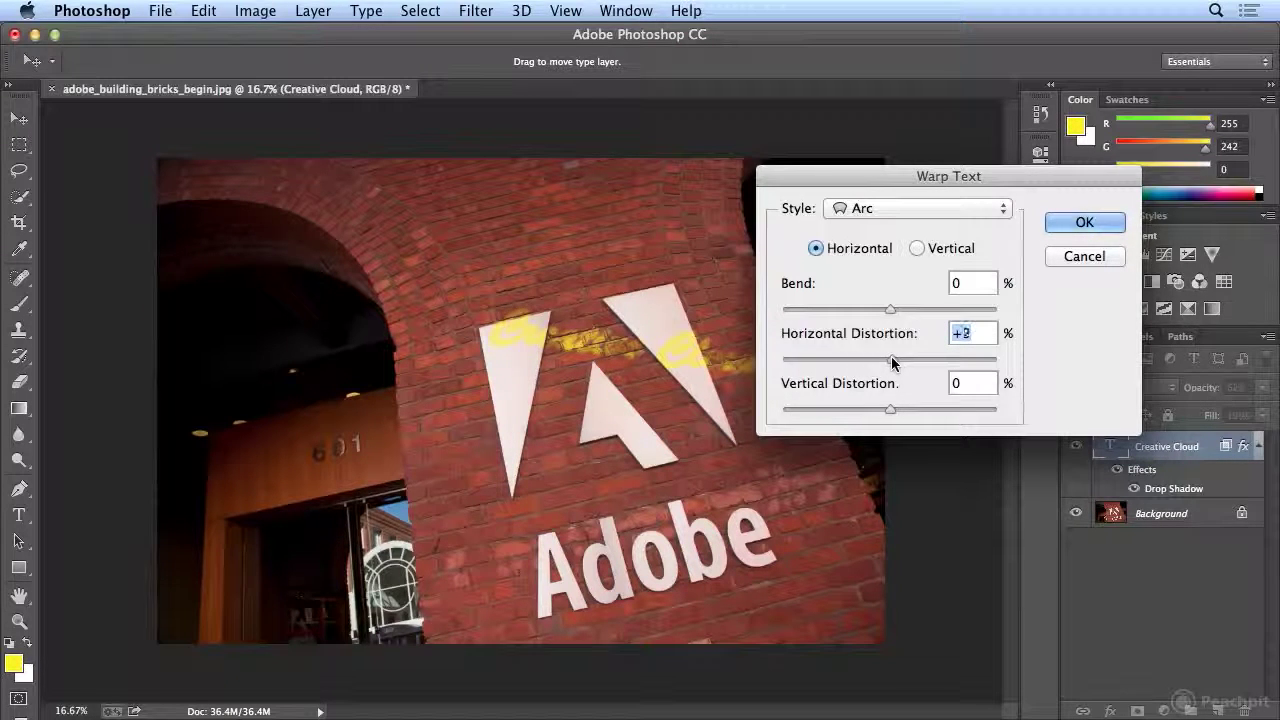
left_click_drag(890, 409, 941, 409)
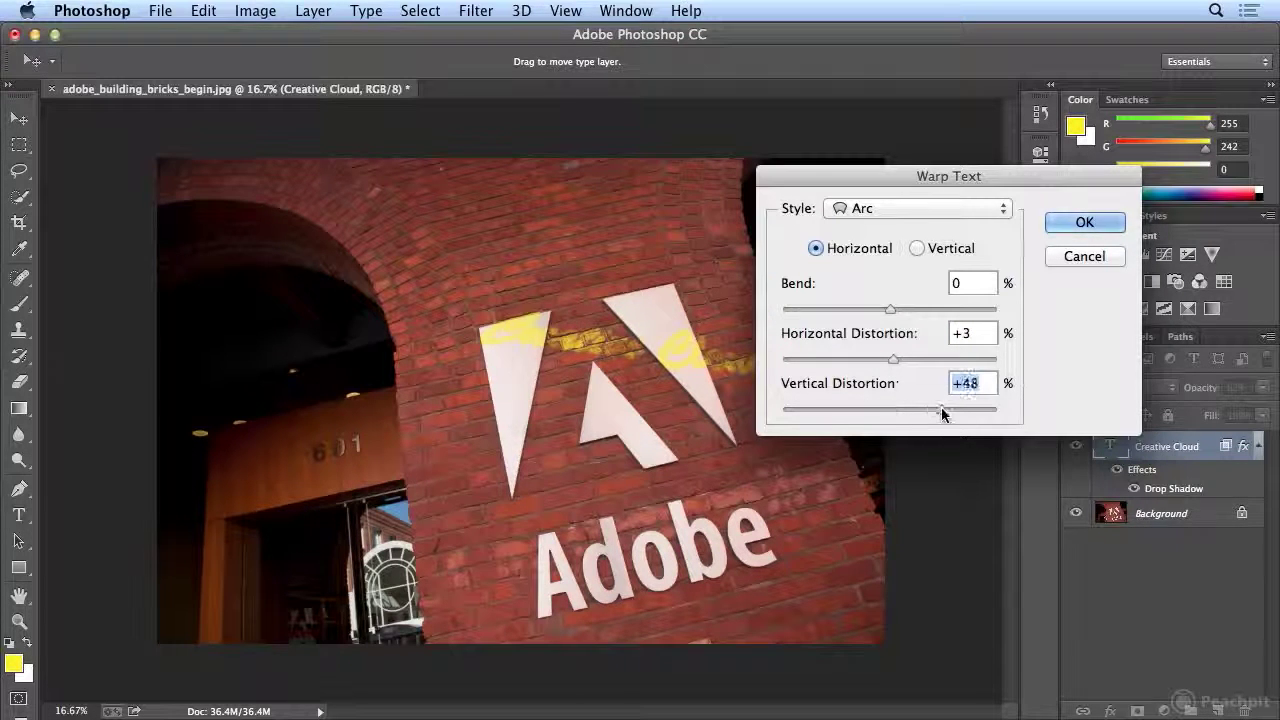
type("0")
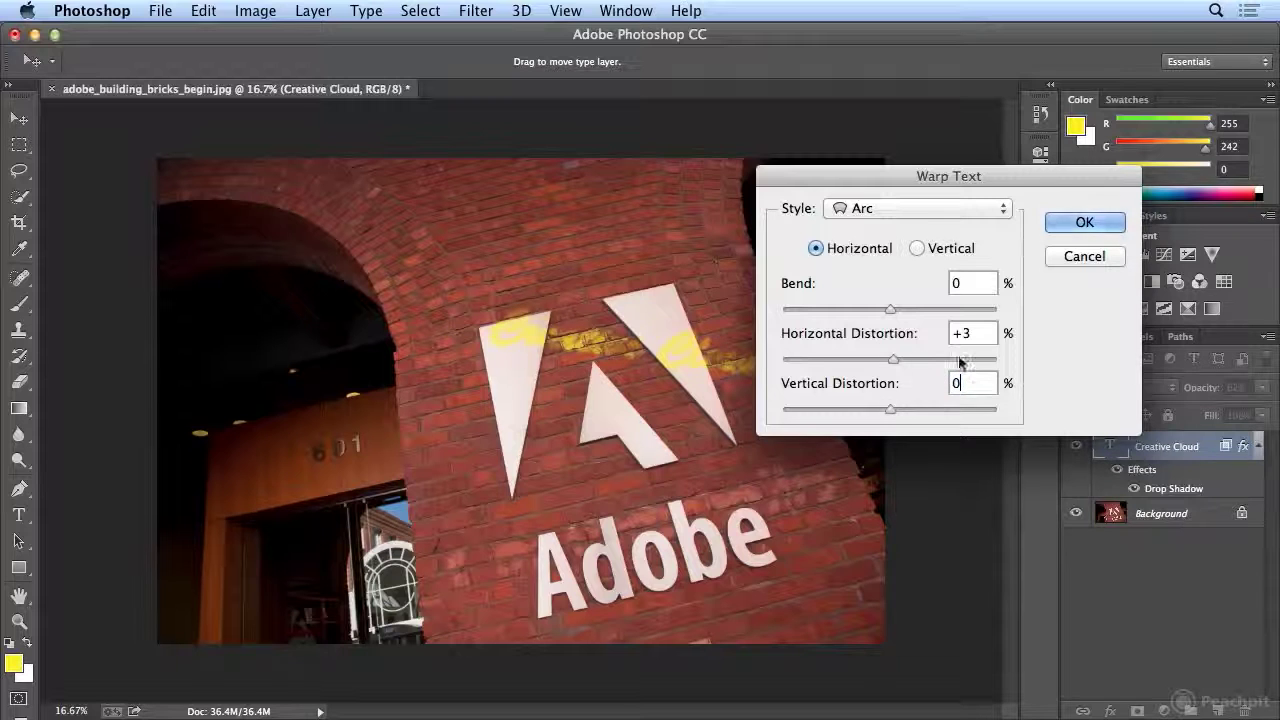
left_click_drag(896, 361, 876, 361)
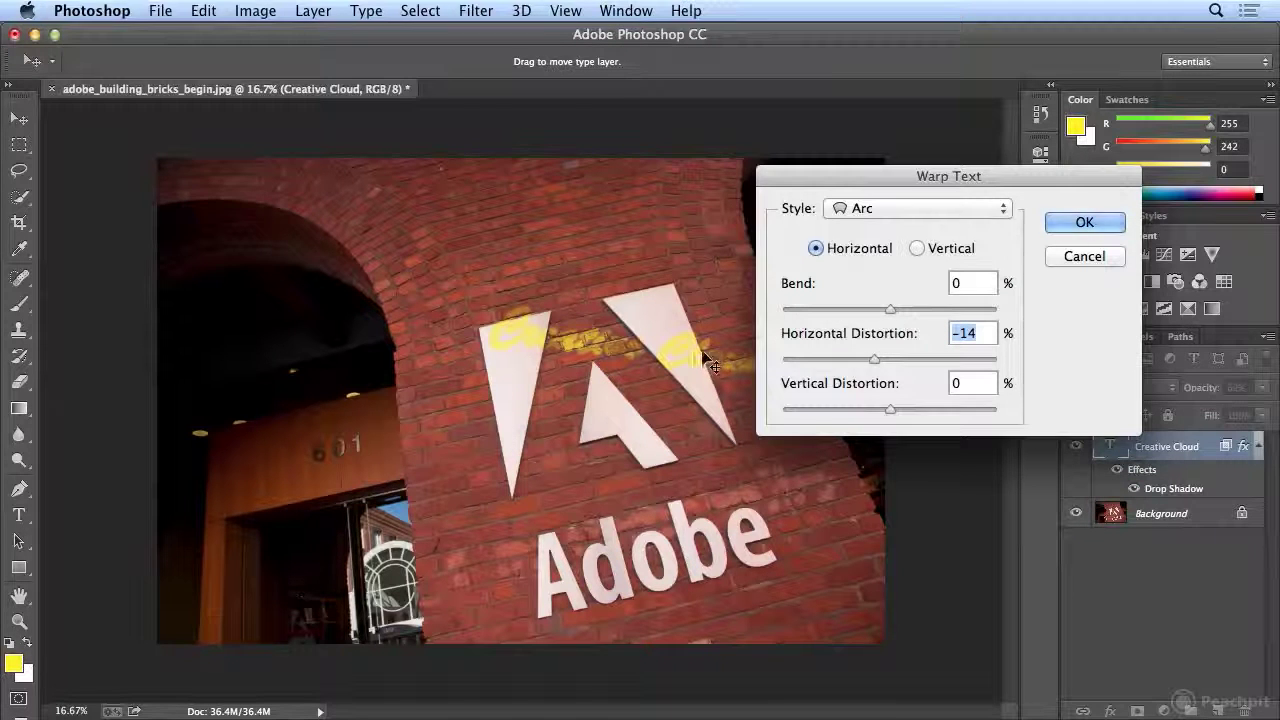
left_click_drag(880, 366, 866, 363)
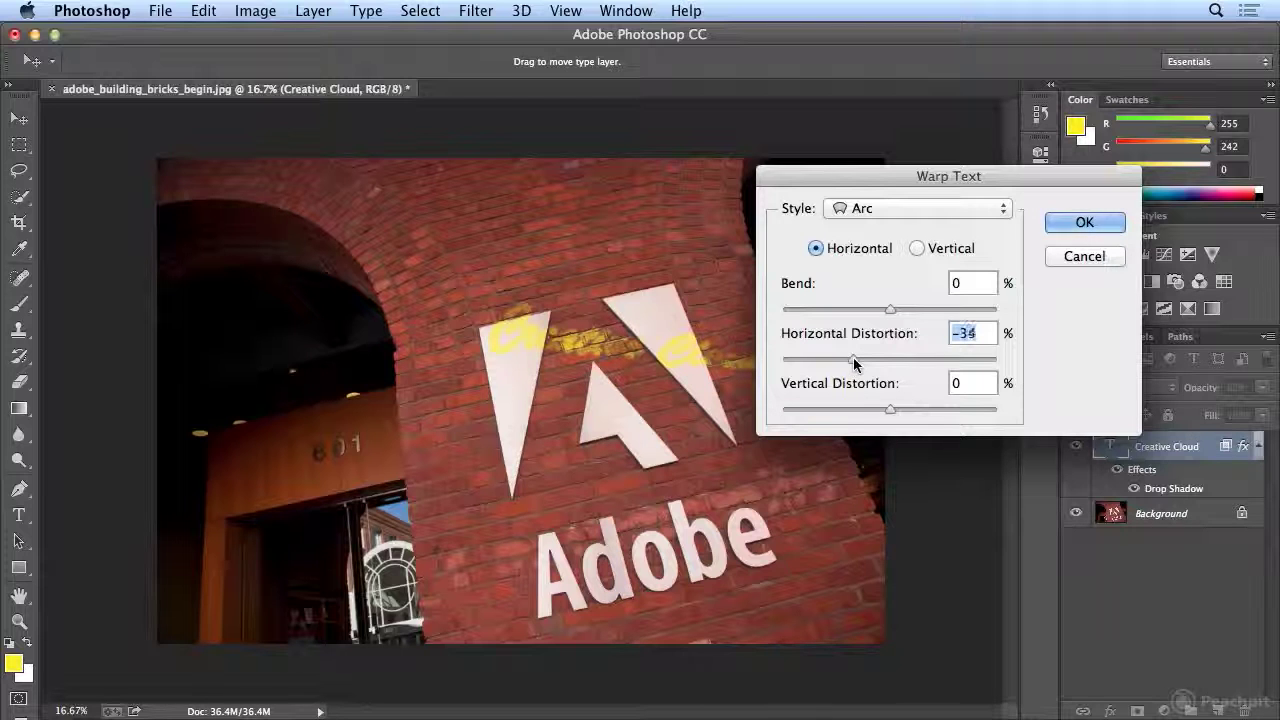
left_click_drag(853, 357, 886, 360)
left_click(1072, 224)
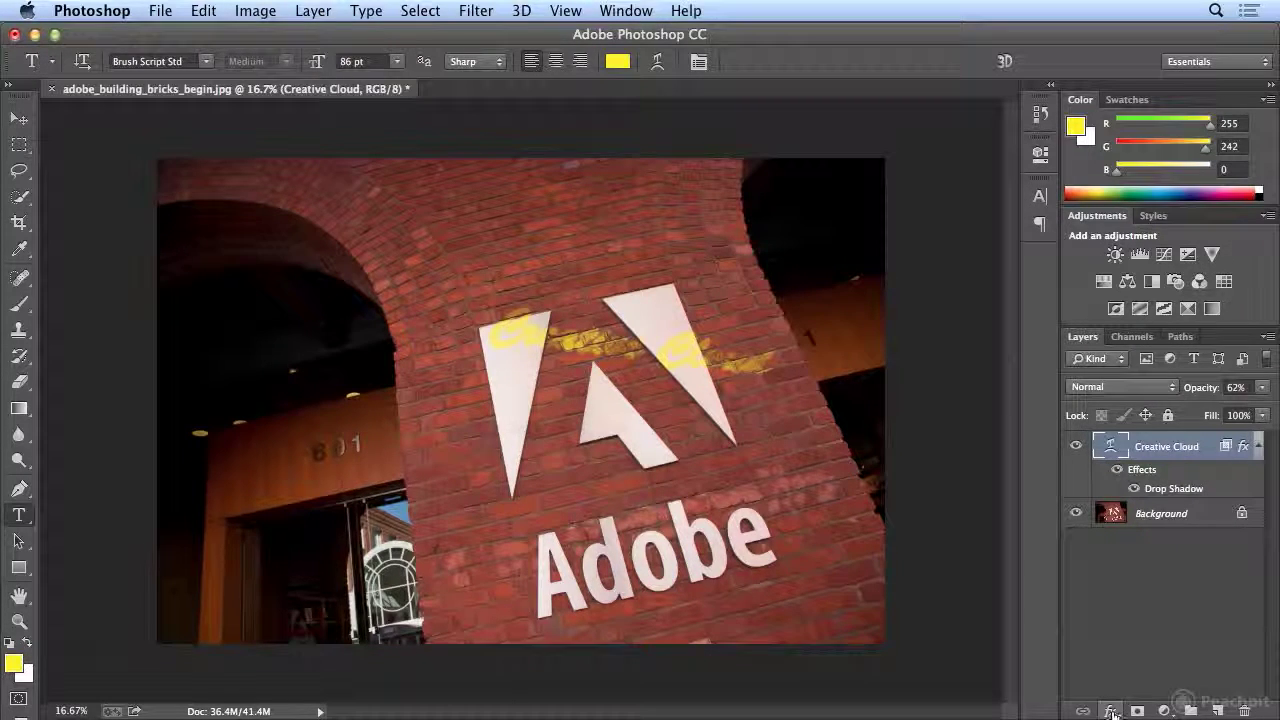
left_click(1111, 711)
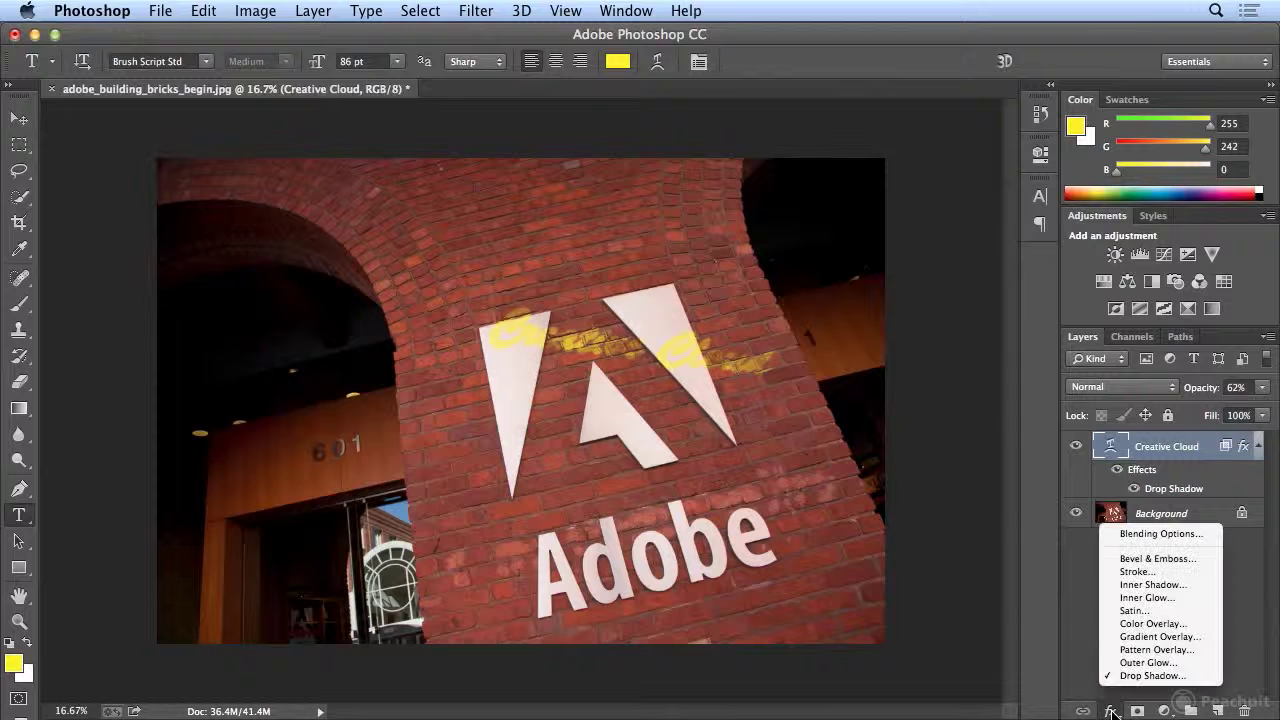
left_click(1118, 537)
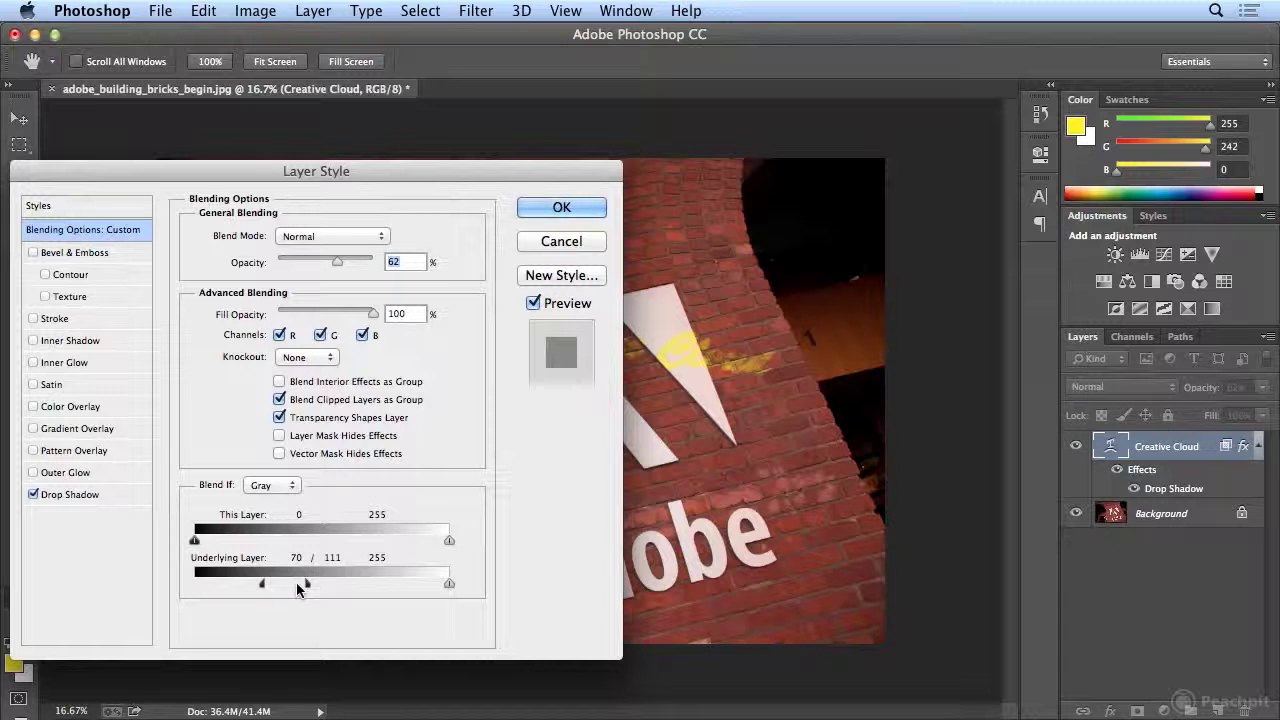
left_click(84, 494)
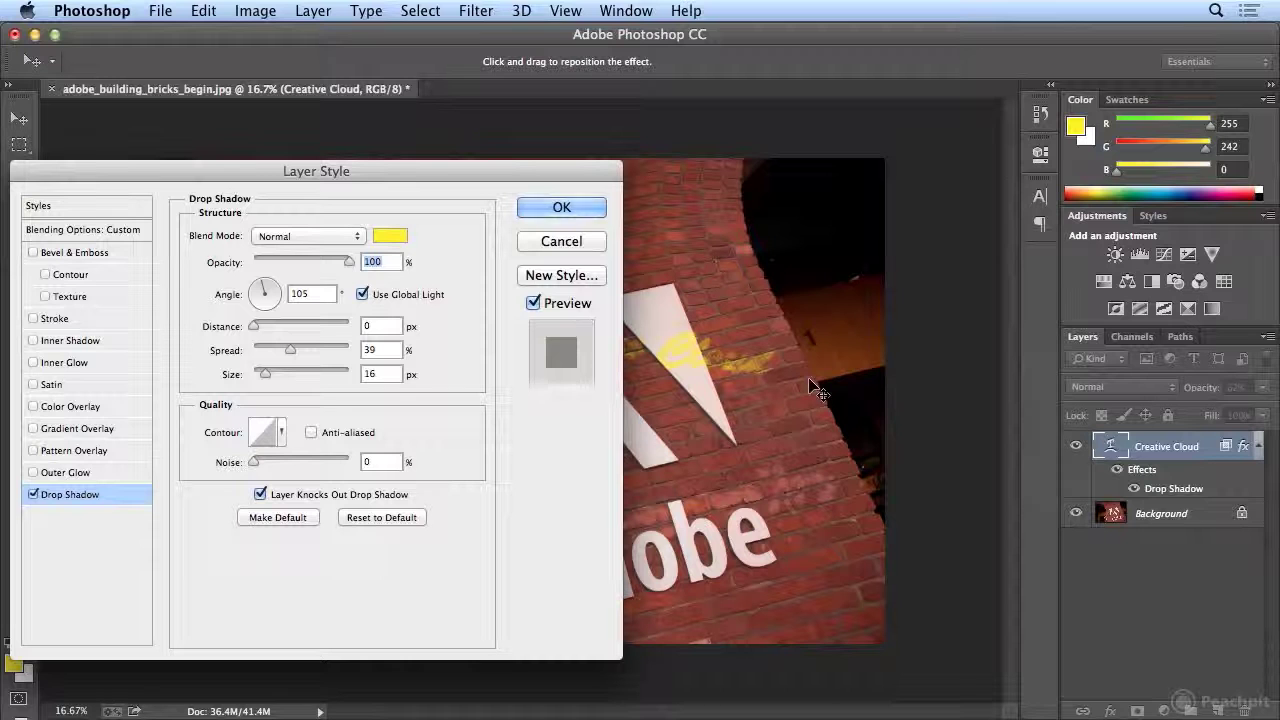
left_click(525, 206)
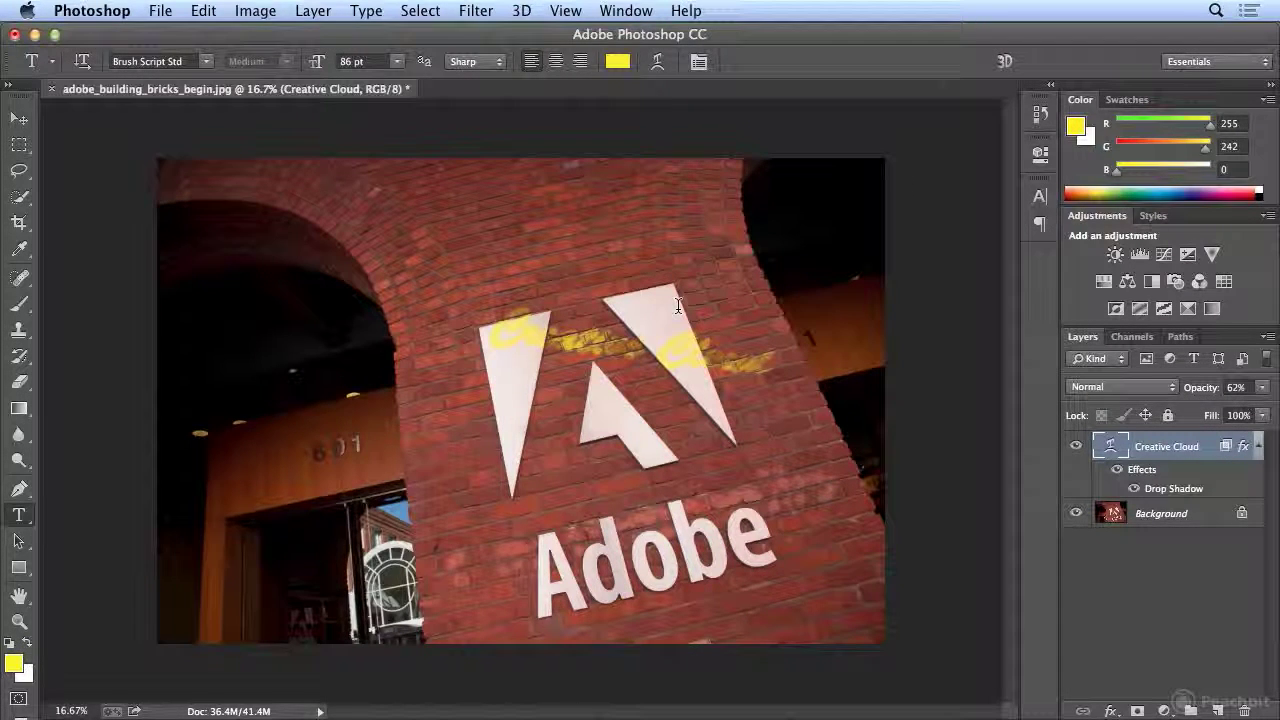